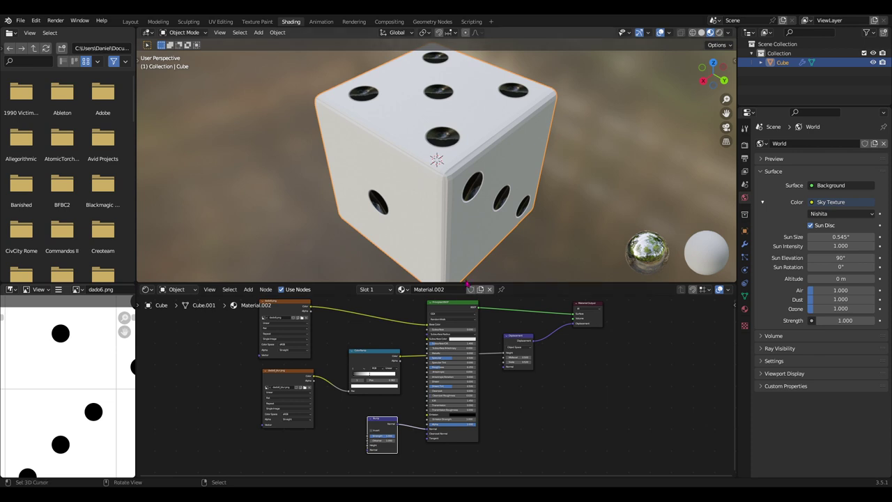
- Recentre the node tree in view and nudge the ColorRamp node slightly up-right
middle_click_drag(566, 357, 606, 368)
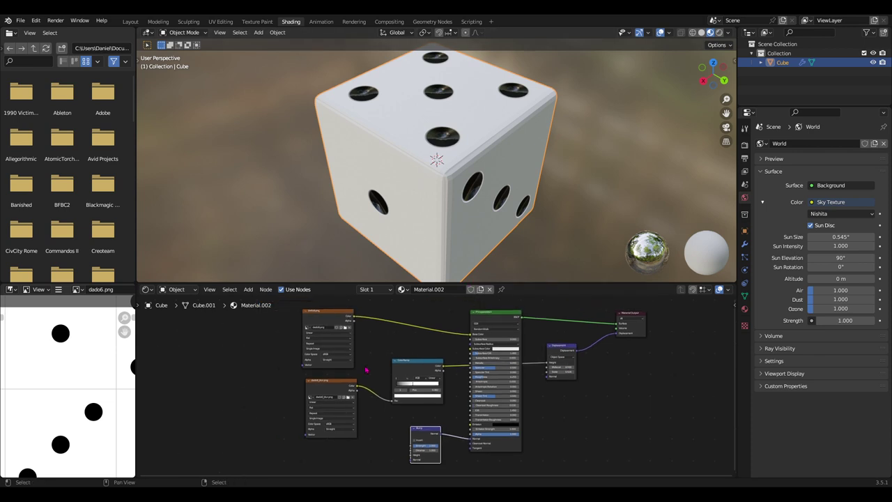
left_click_drag(418, 369, 425, 355)
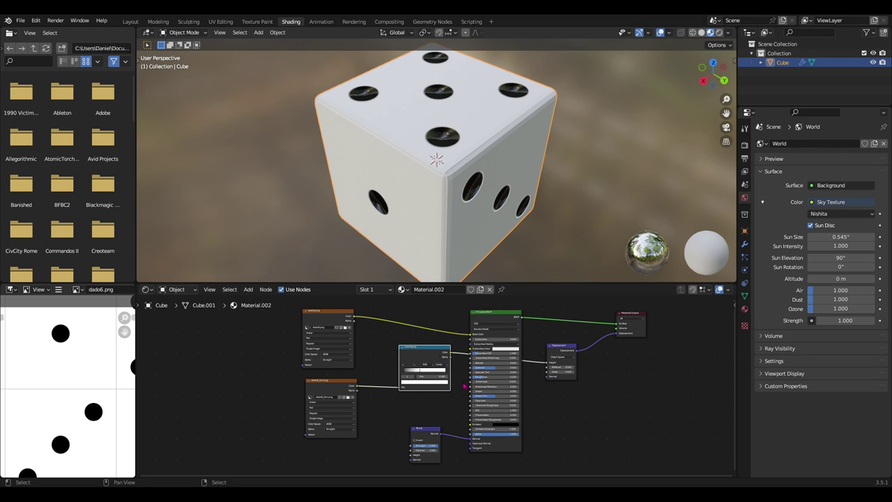
- Reposition the ColorRamp and Displacement nodes slightly up and right
scroll(464, 386, "up", 1)
scroll(574, 397, "left", 1, "shift")
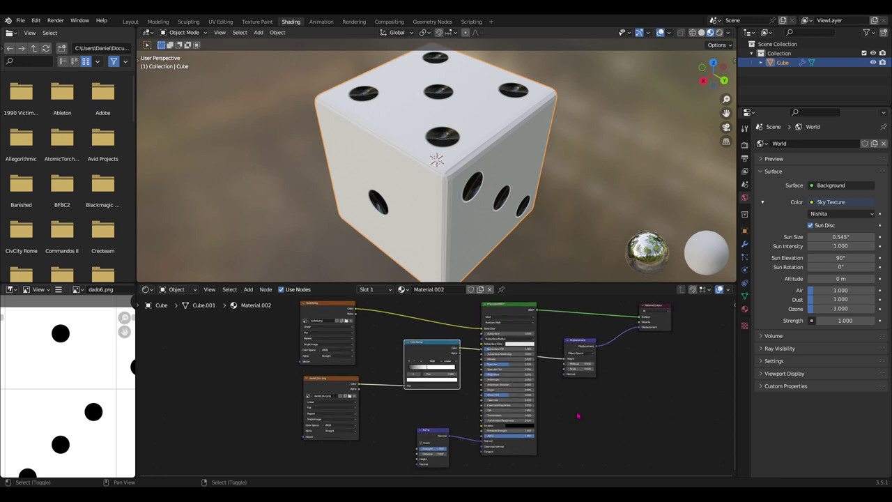
scroll(575, 407, "left", 1, "shift")
left_click_drag(437, 360, 444, 365)
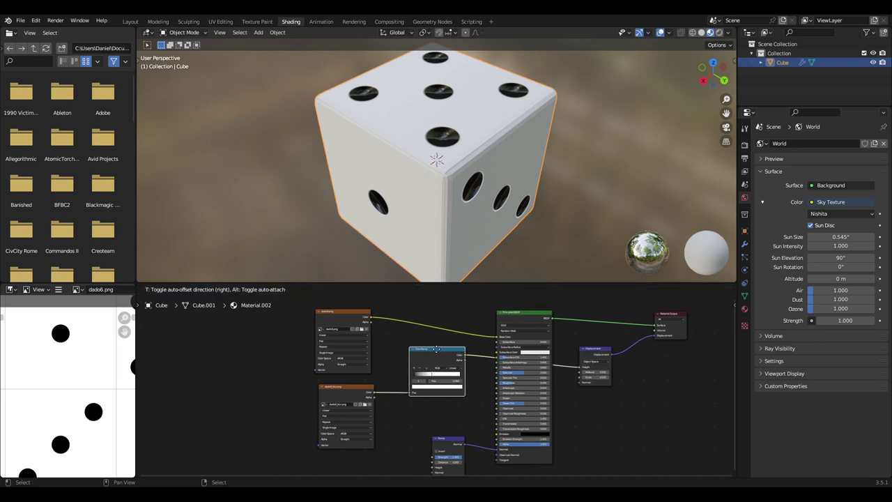
mouse_move(590, 350)
left_mouse_down()
mouse_move(604, 333)
mouse_move(595, 336)
left_mouse_up()
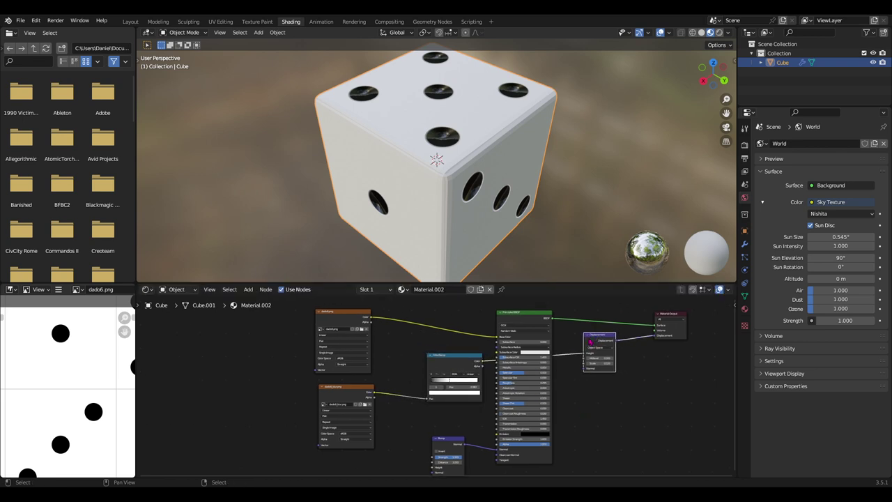
left_click_drag(459, 360, 457, 347)
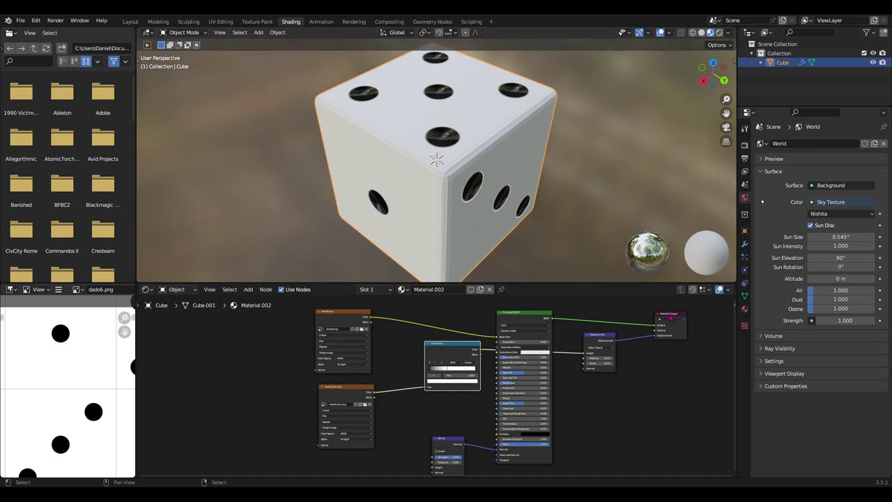
- Shift Material Output left, Displacement up, and the ColorRamp and dado6_blur image nodes left
left_click_drag(668, 325, 655, 326)
left_click_drag(593, 347, 595, 343)
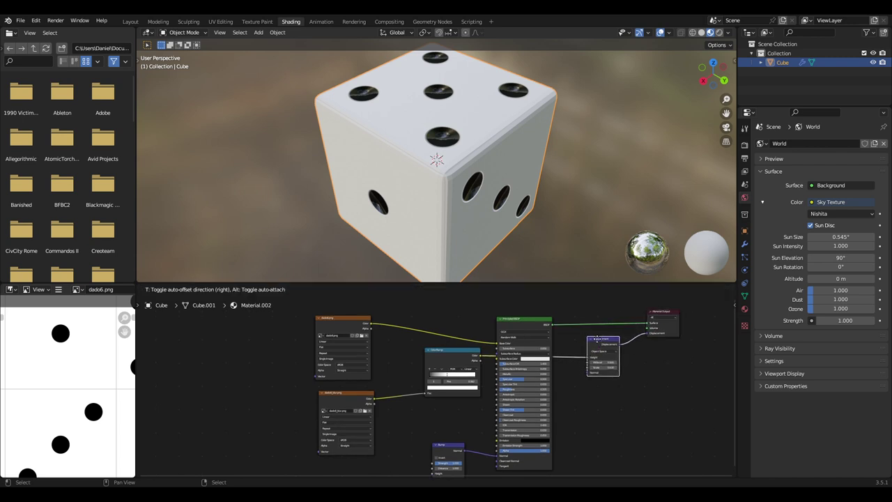
left_click_drag(450, 360, 443, 360)
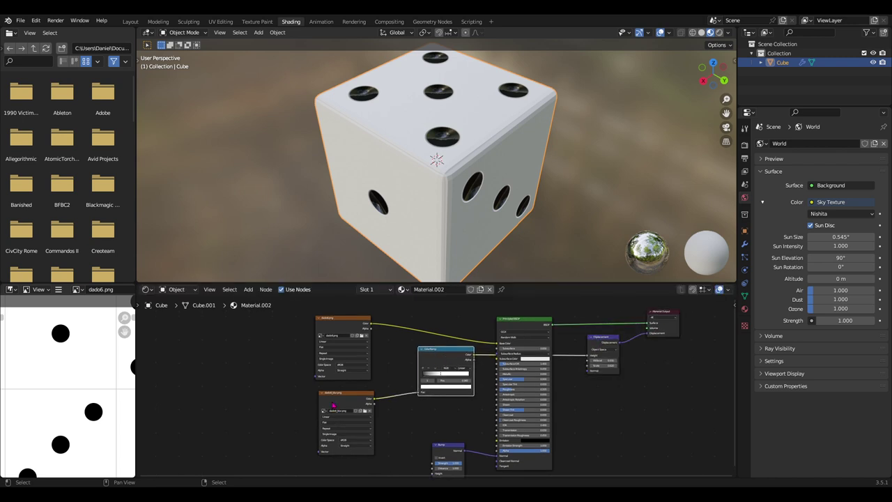
left_click_drag(344, 397, 259, 388)
- Zoom in on the Bump node and move it slightly down-right
scroll(429, 421, "up", 2)
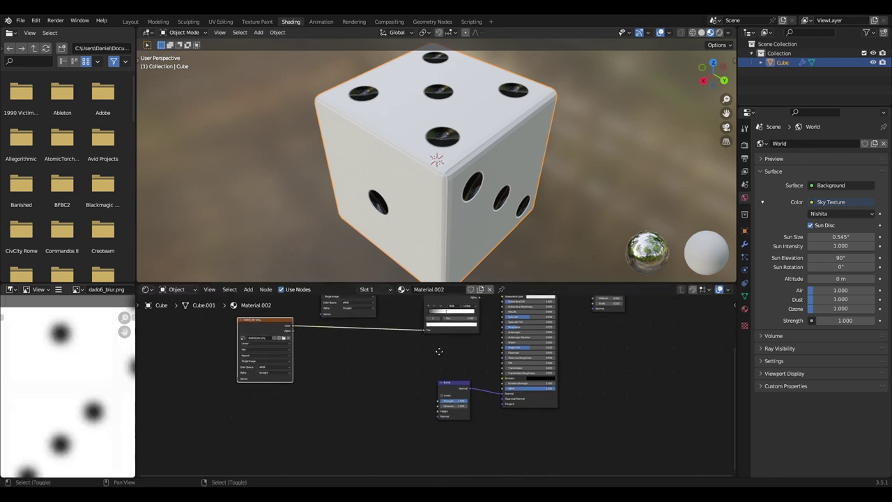
middle_click_drag(453, 425, 482, 394)
left_click_drag(483, 394, 492, 403)
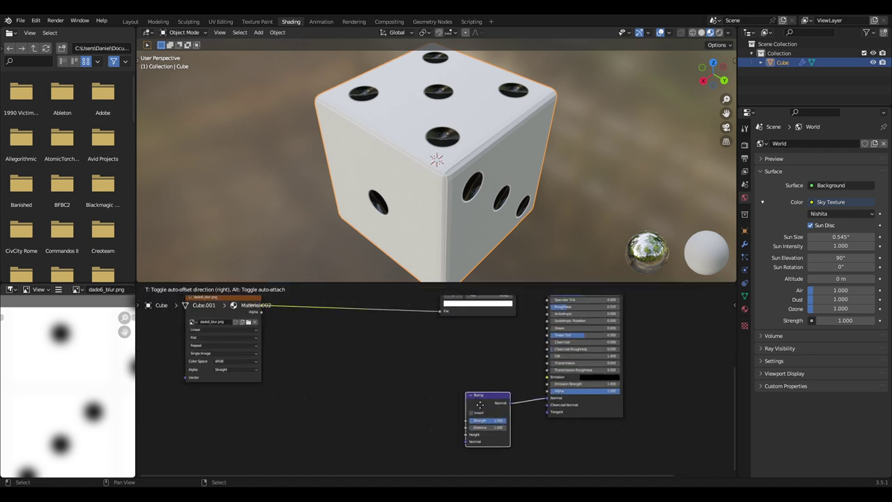
- Add an Image Texture node left of Bump and browse for the scratch image
key("shift+a")
type("ima")
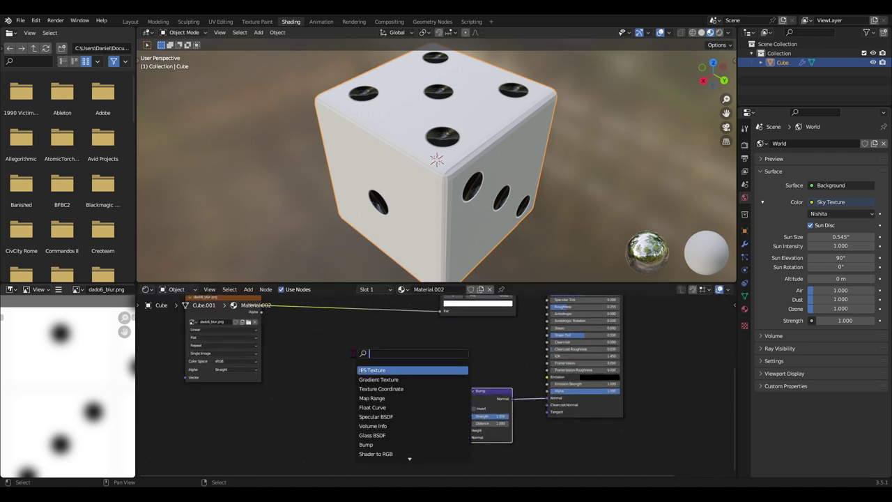
type("ge tex")
key("Return")
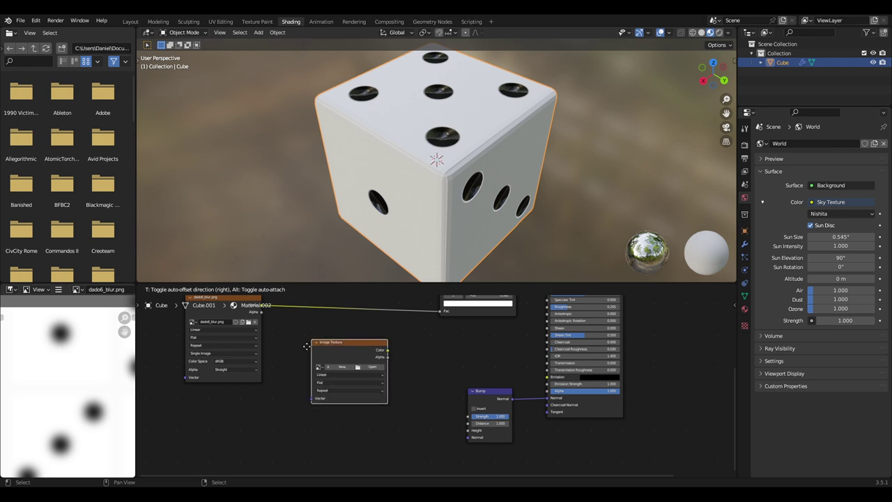
left_click(317, 367)
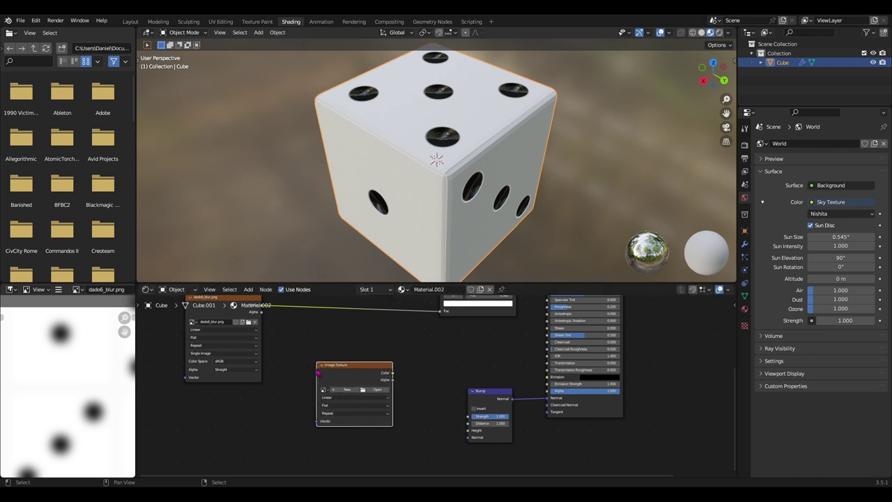
left_click(376, 392)
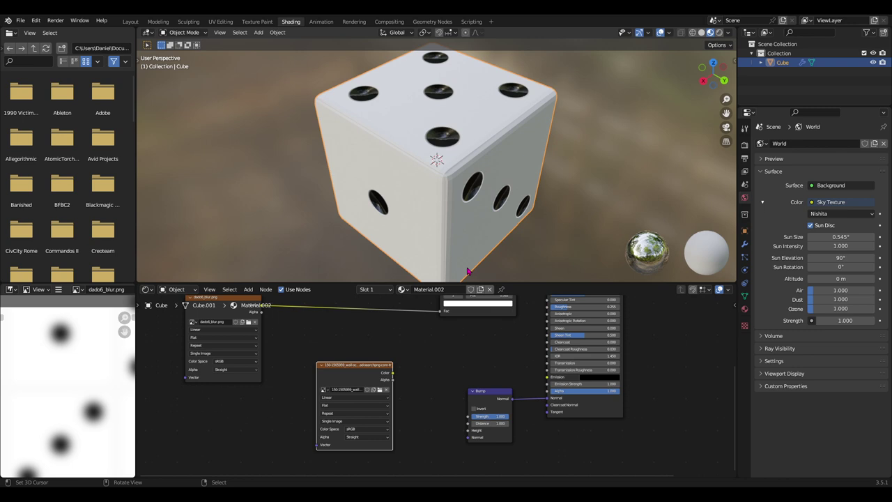
- Link the scratch image's Color to Bump Height and lower Bump Strength to 0.183
left_click_drag(392, 373, 467, 430)
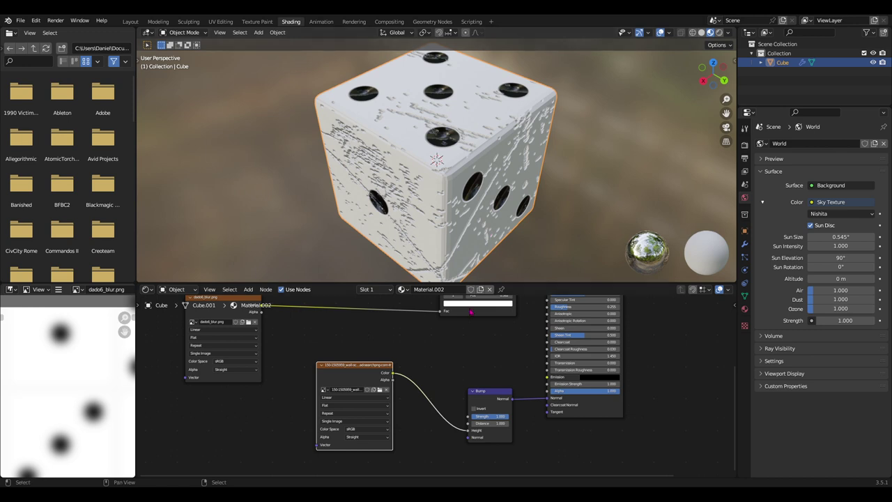
scroll(470, 377, "up", 2)
scroll(479, 385, "up", 1)
middle_click_drag(479, 385, 485, 374)
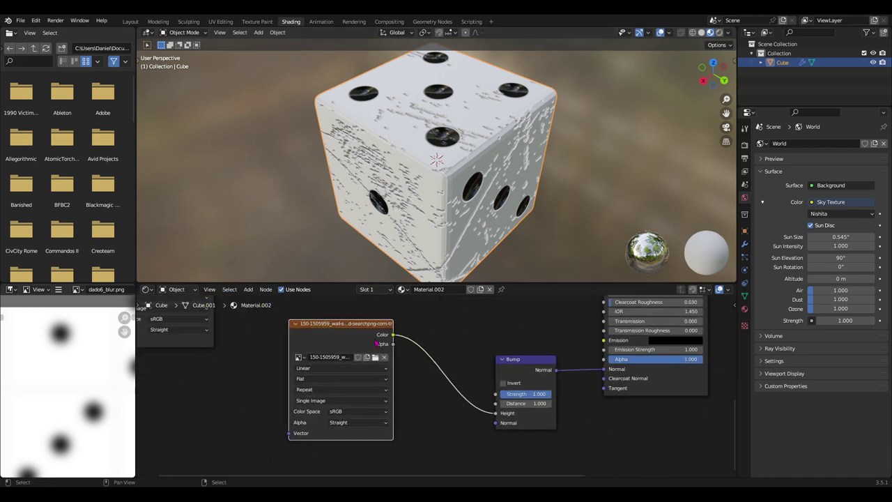
left_click_drag(327, 324, 305, 348)
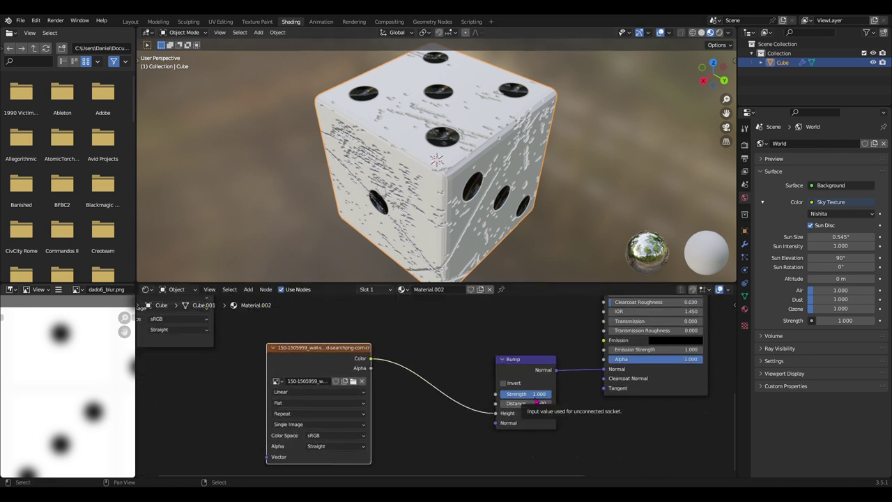
left_click_drag(542, 394, 504, 394)
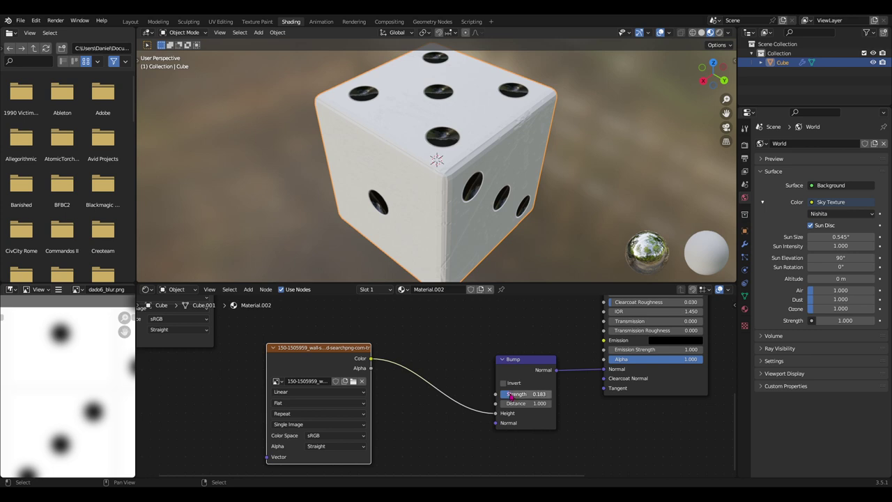
mouse_move(521, 239)
middle_mouse_down()
mouse_move(500, 193)
mouse_move(517, 197)
middle_mouse_up()
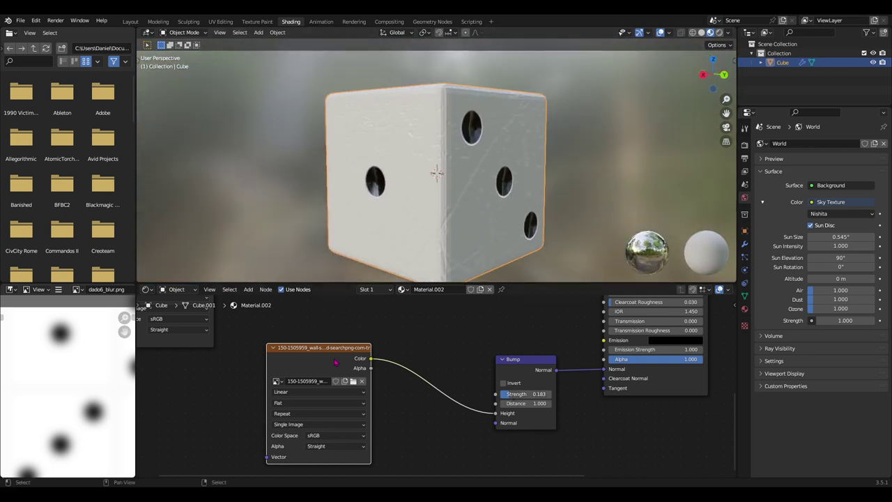
- Set the sky's Sun Elevation to 45° and switch the viewport to Rendered shading
left_click_drag(334, 352, 324, 354)
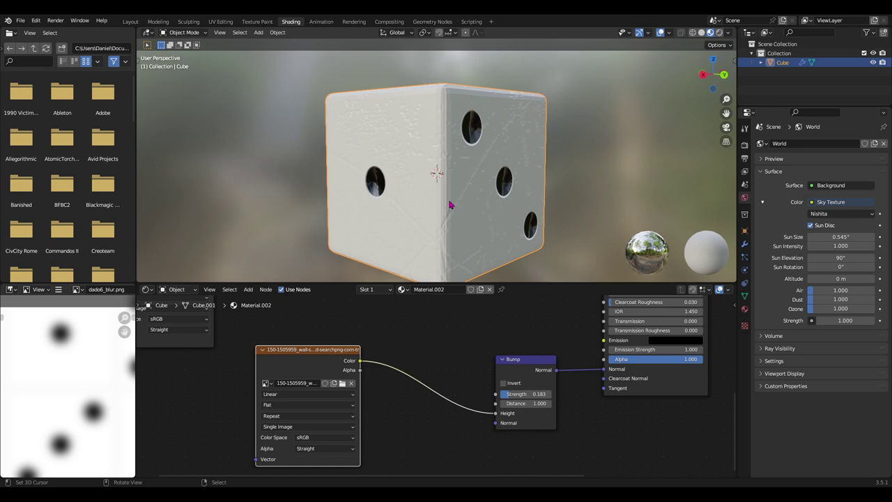
mouse_move(441, 179)
middle_mouse_down()
mouse_move(462, 203)
mouse_move(382, 173)
mouse_move(450, 206)
middle_mouse_up()
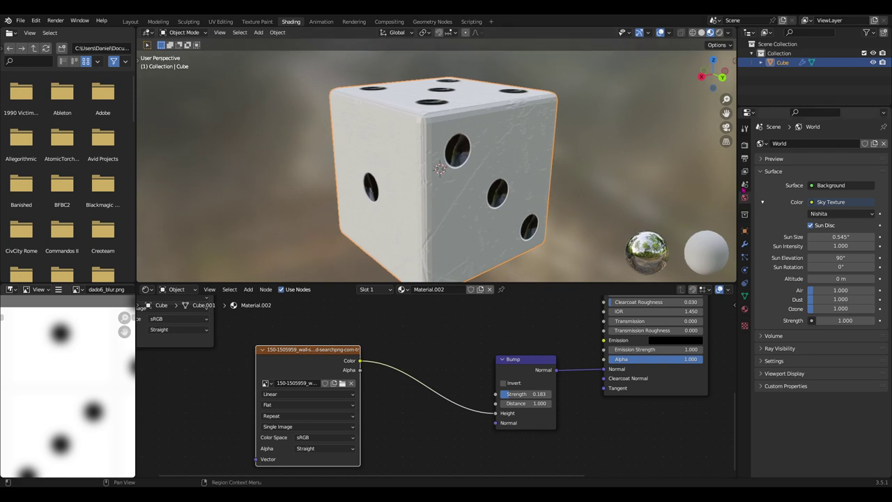
left_click(858, 257)
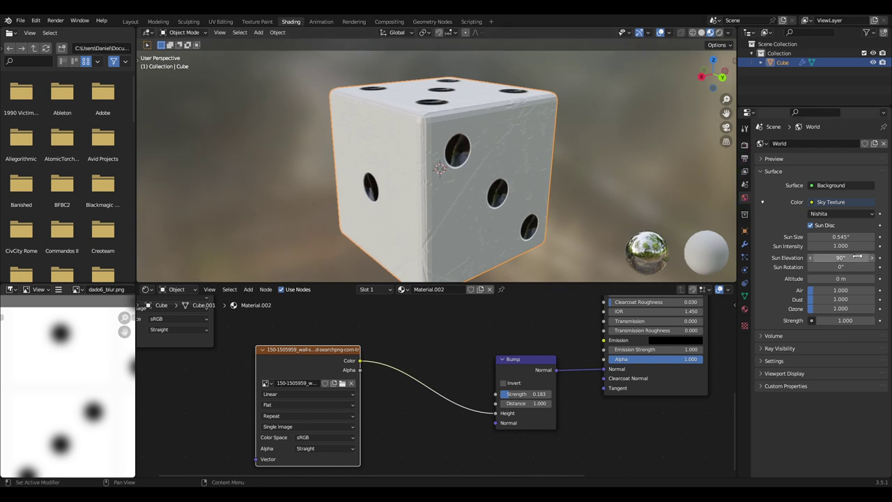
type("45")
key("Return")
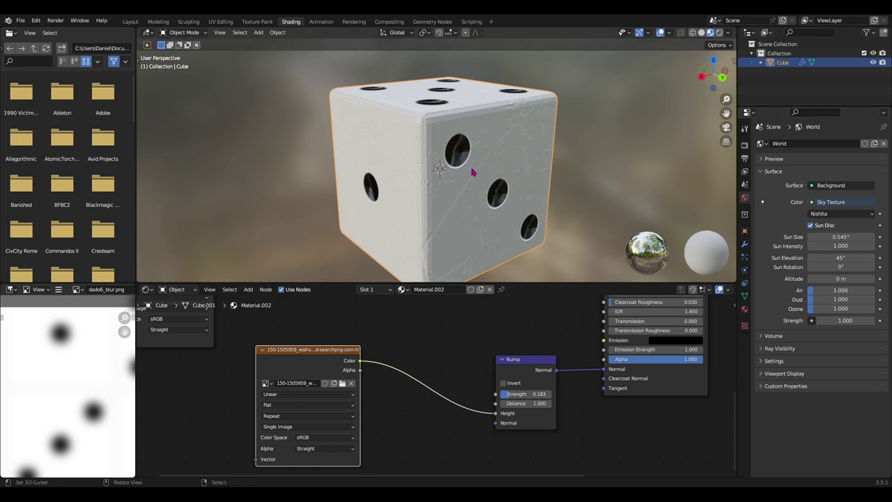
left_click(719, 33)
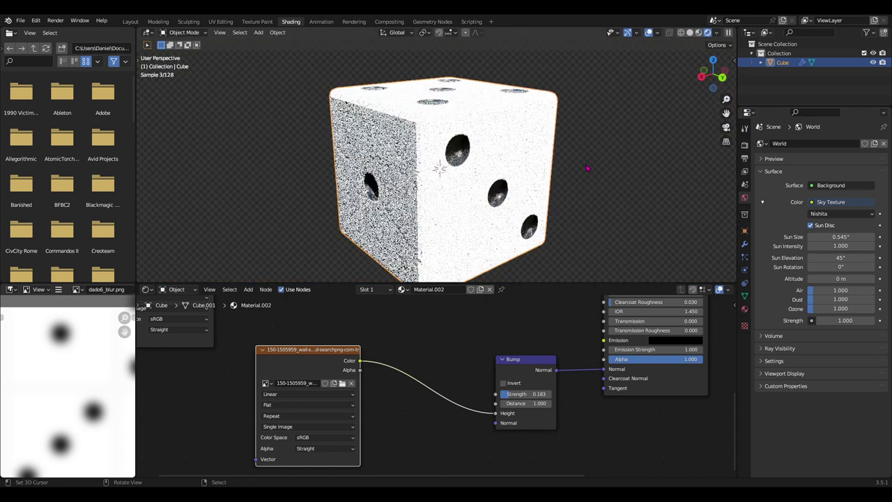
- Raise the Bump node's Strength from 0.183 to 0.25
mouse_move(496, 200)
middle_mouse_down()
mouse_move(486, 229)
mouse_move(479, 156)
mouse_move(493, 238)
middle_mouse_up()
middle_click_drag(425, 230, 433, 227)
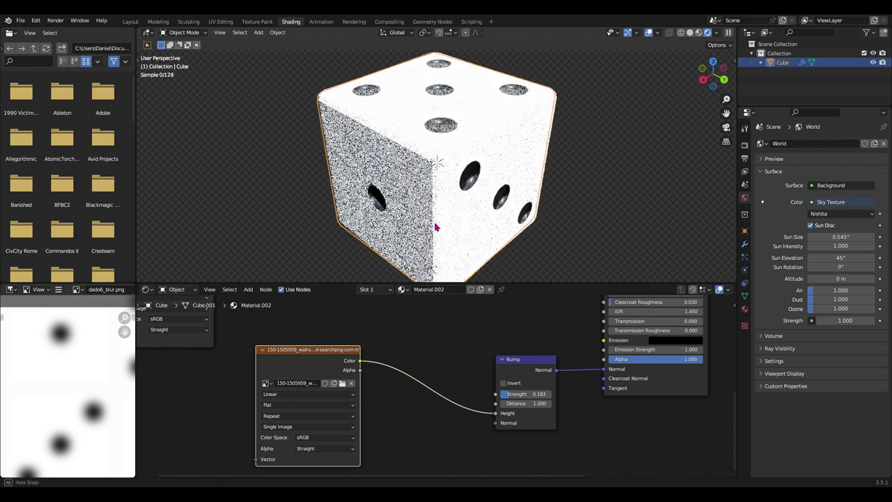
left_click(518, 395)
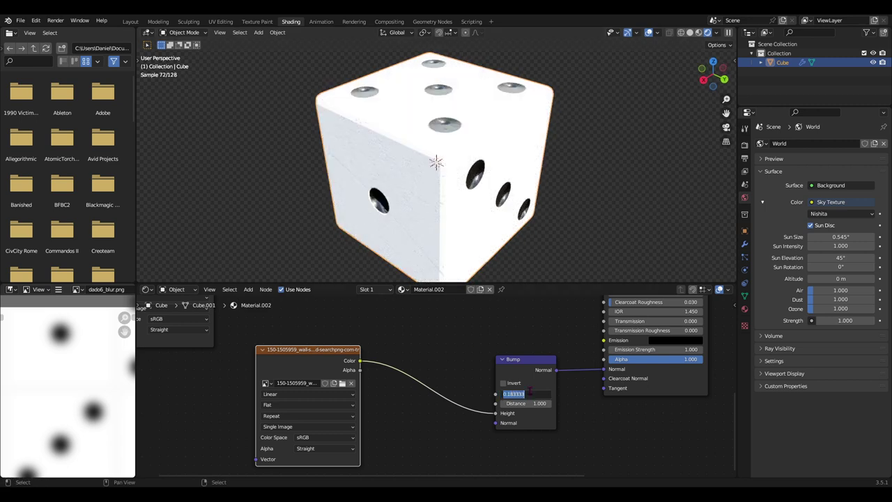
type("0.25")
key("Return")
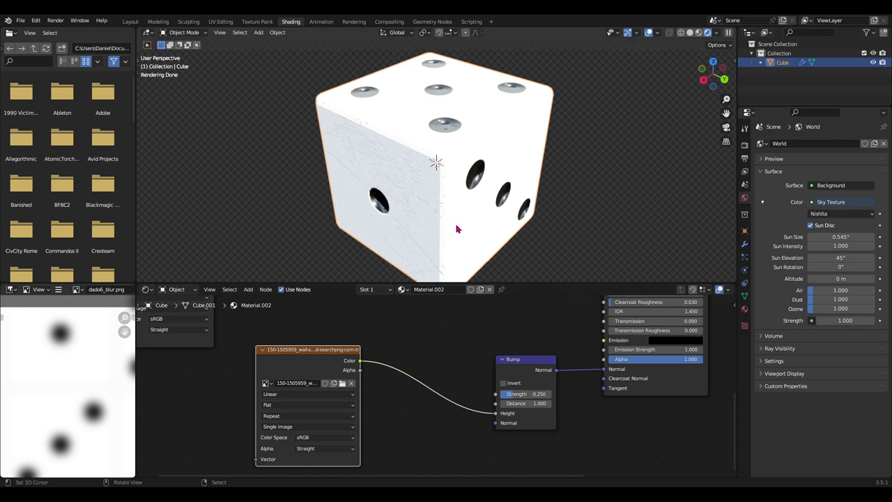
mouse_move(372, 225)
middle_mouse_down()
mouse_move(519, 204)
mouse_move(469, 199)
mouse_move(507, 219)
mouse_move(574, 225)
middle_mouse_up()
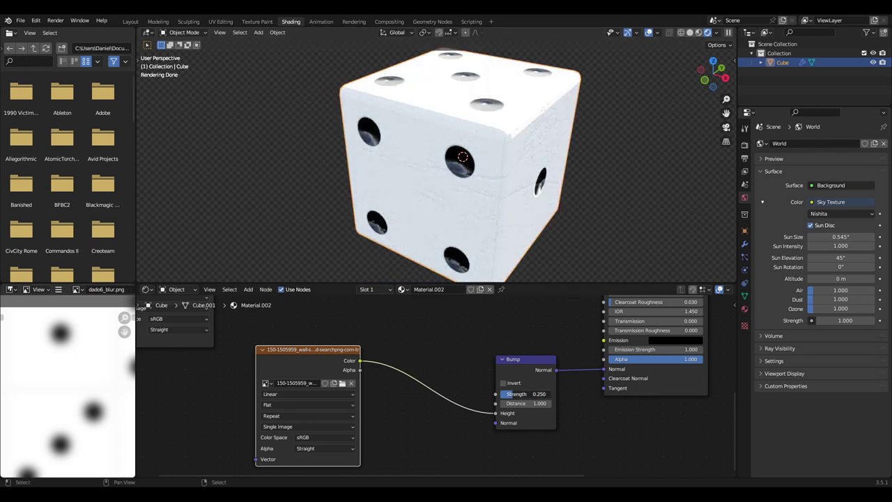
- Raise the Bump Strength to 0.5
left_click(522, 393)
type("0.5")
key("Return")
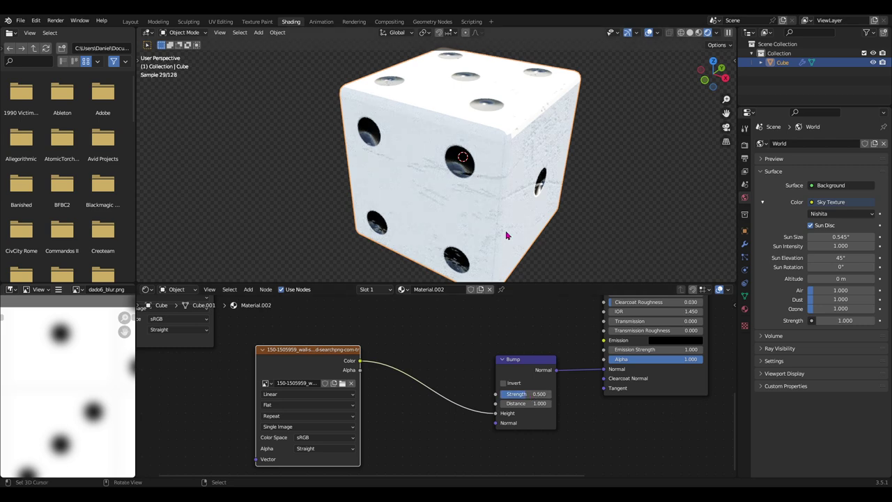
middle_click_drag(522, 235, 533, 223)
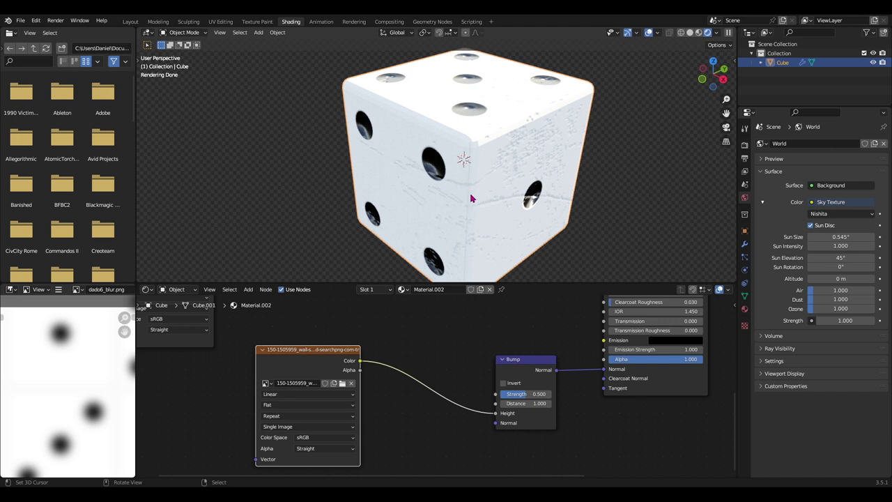
- Move the scratches image node left and widen it so its file name shows
left_click_drag(315, 372, 258, 388)
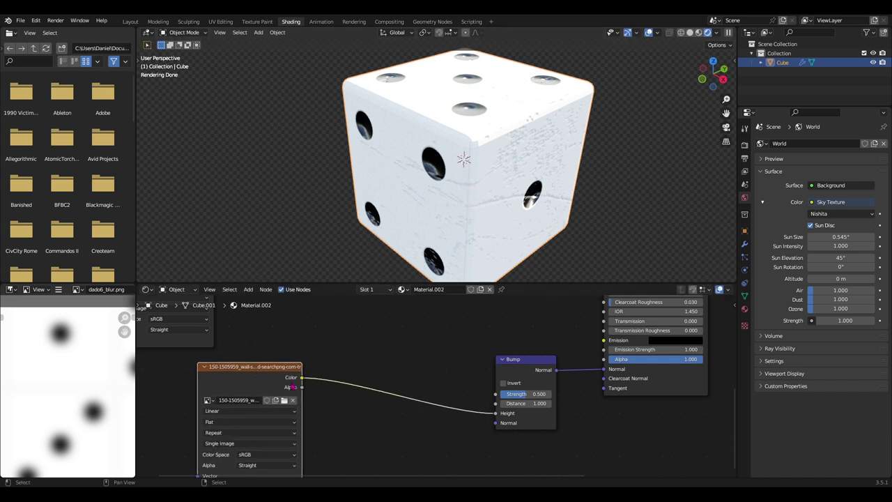
middle_click_drag(372, 412, 392, 374)
scroll(384, 378, "down", 1)
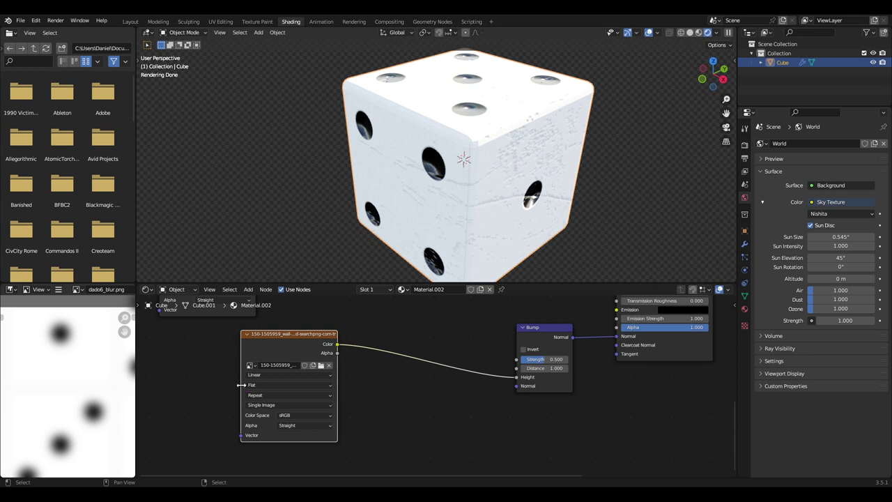
left_click_drag(240, 388, 129, 385)
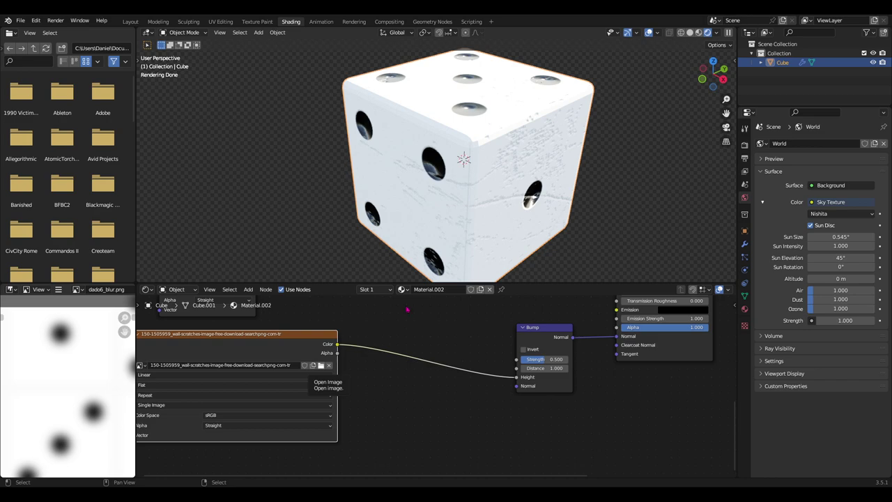
middle_click_drag(493, 184, 511, 188)
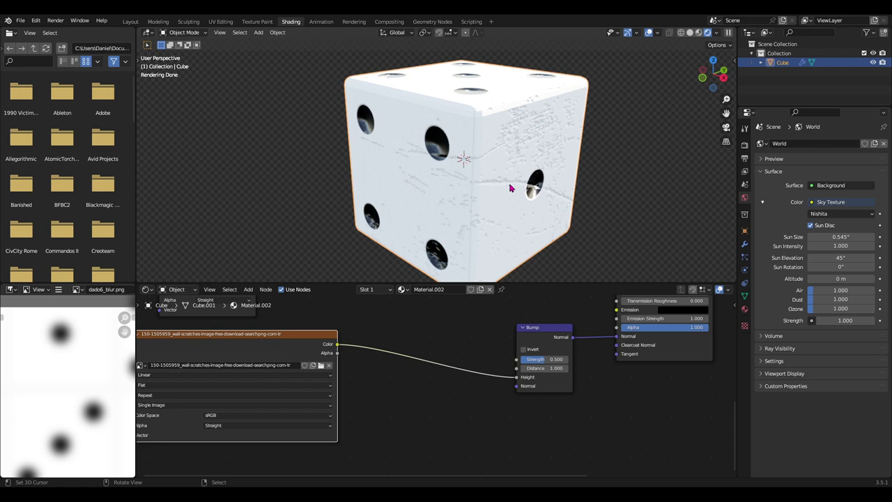
middle_click_drag(537, 136, 525, 139)
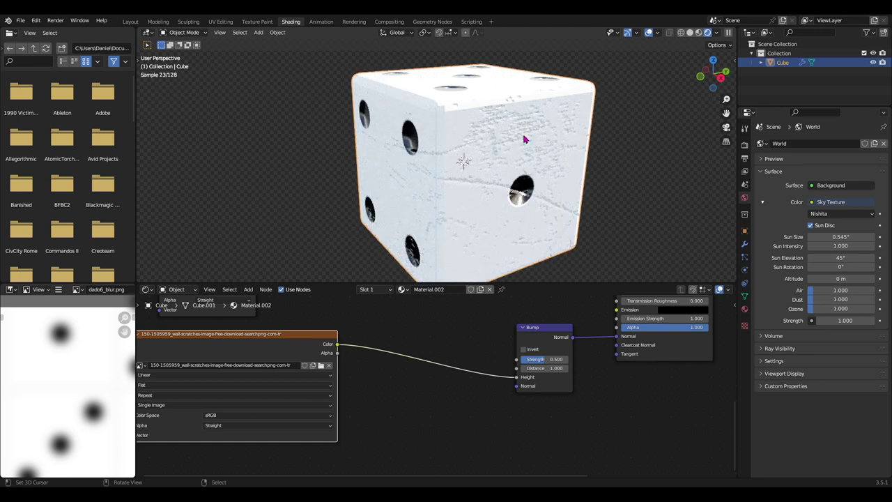
scroll(537, 336, "down", 2)
- Set the Principled BSDF's Specular to 0.695 and Roughness to 0.305
middle_click_drag(537, 336, 443, 414)
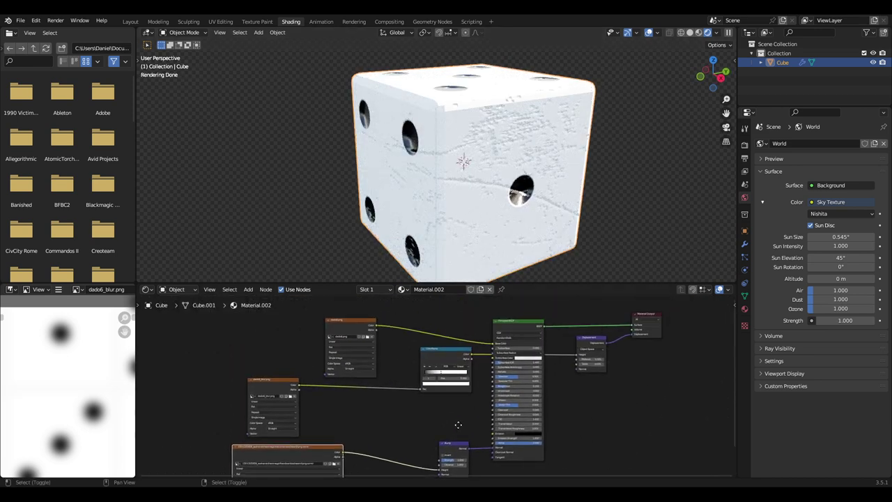
key("shift+a")
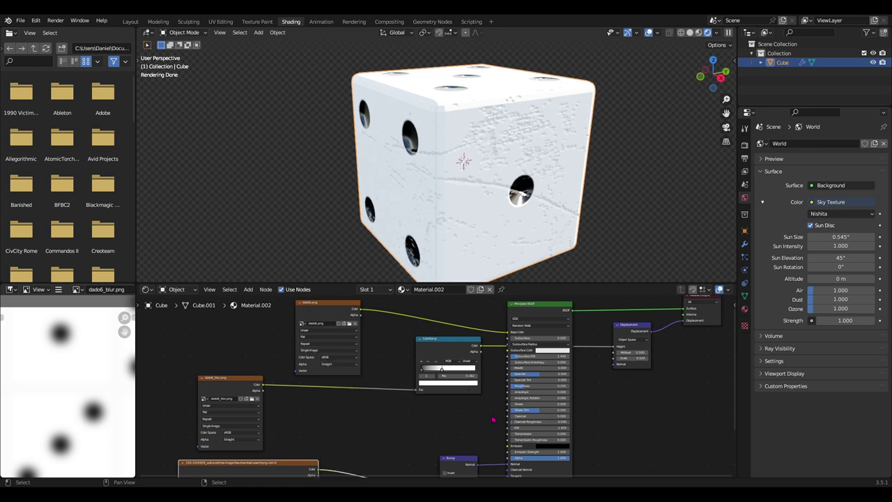
scroll(529, 408, "up", 1)
scroll(529, 404, "up", 1)
scroll(527, 399, "up", 1)
scroll(527, 399, "up", 1)
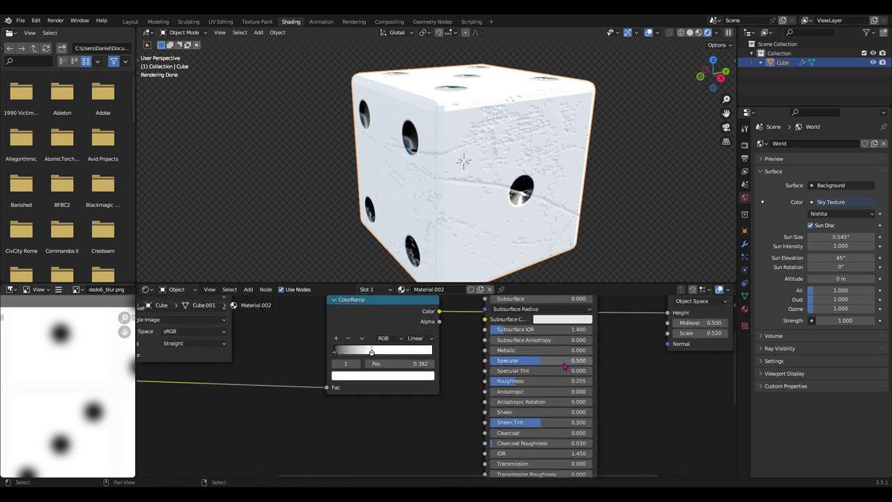
scroll(516, 391, "up", 1)
mouse_move(491, 382)
left_mouse_down()
mouse_move(481, 382)
mouse_move(523, 373)
left_mouse_up()
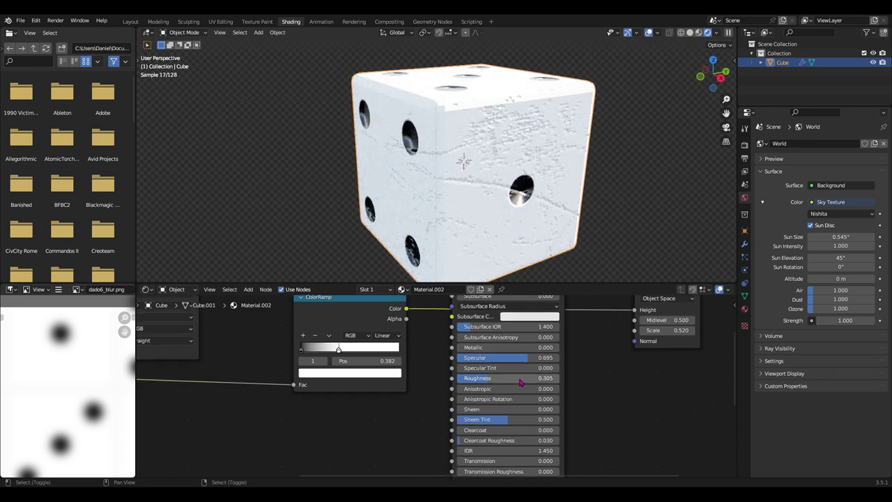
middle_click_drag(522, 374, 555, 361)
- Add a new Image Texture node below the ColorRamp
key("shift+a")
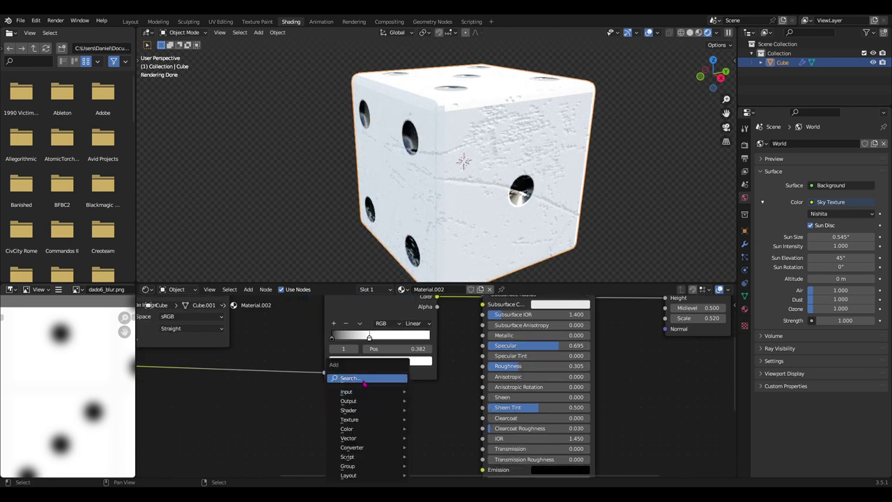
left_click(363, 380)
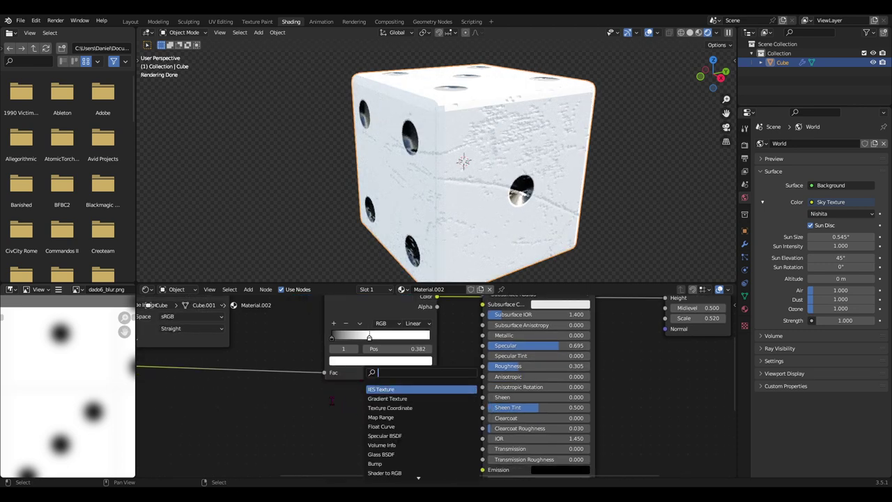
type("image")
key("Return")
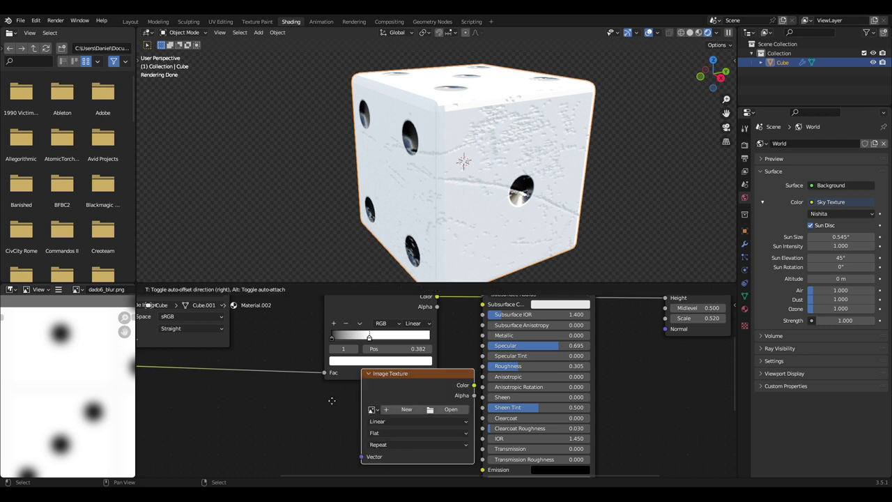
left_click(367, 432)
middle_click_drag(423, 429, 434, 390)
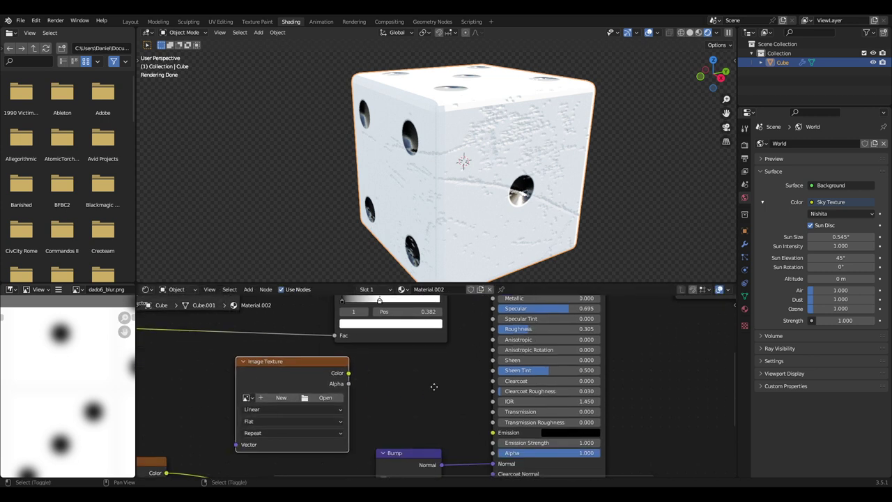
- Raise the material's Specular to 0.745
middle_click_drag(483, 363, 472, 373)
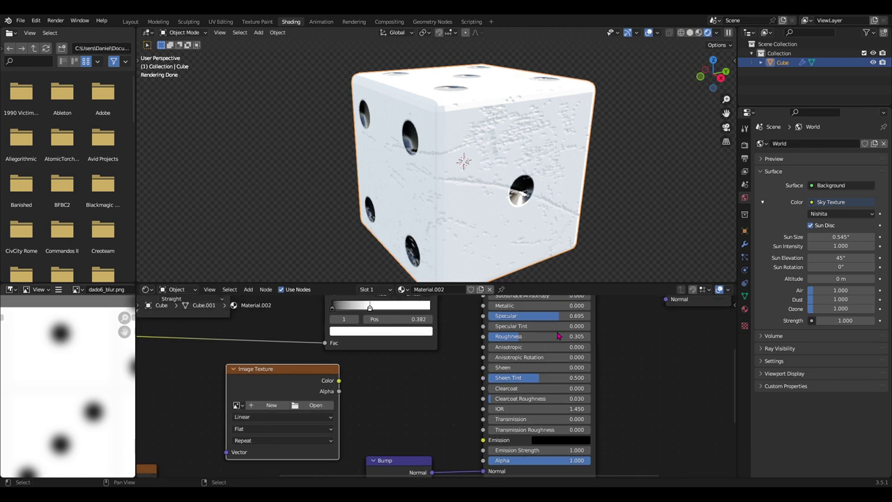
left_click_drag(558, 316, 563, 316)
middle_click_drag(487, 176, 508, 209)
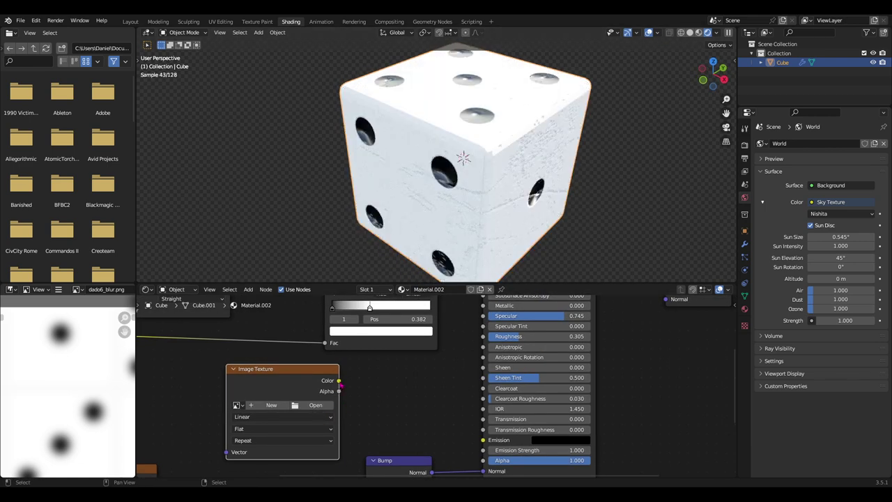
- Connect the new image's Color to the Principled BSDF Roughness
left_click_drag(338, 380, 482, 335)
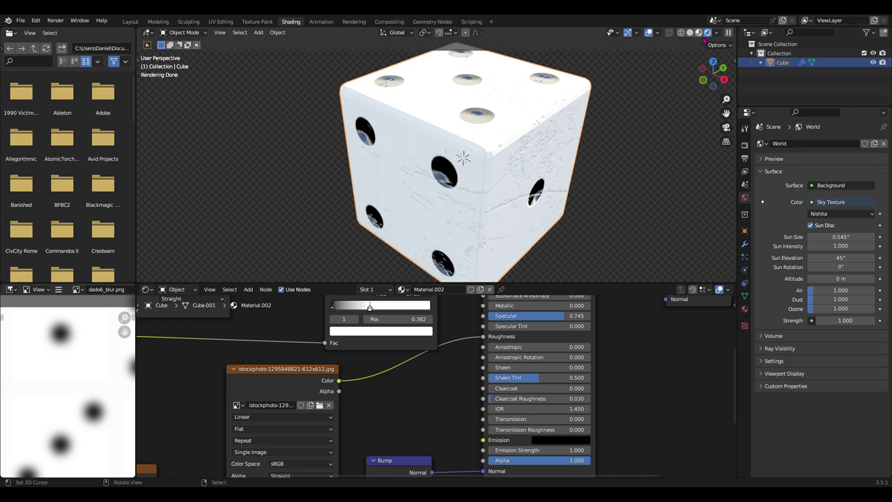
scroll(467, 370, "down", 1)
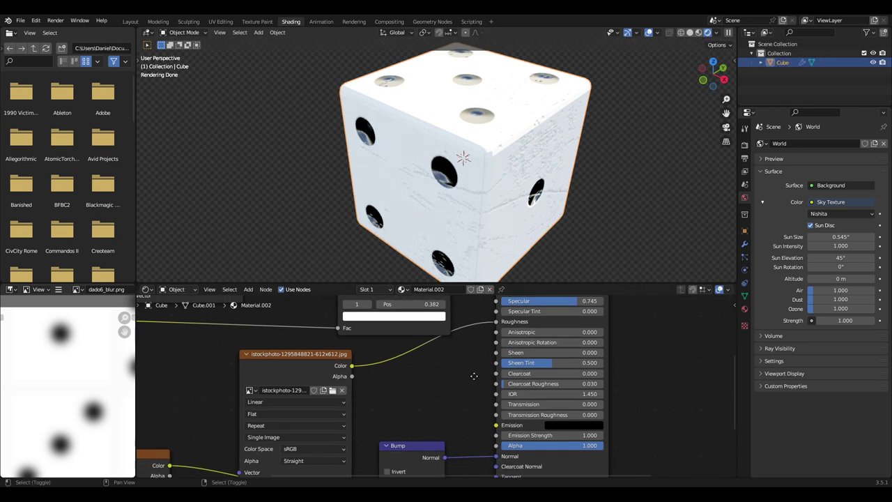
scroll(466, 371, "down", 1)
middle_click_drag(475, 219, 509, 183)
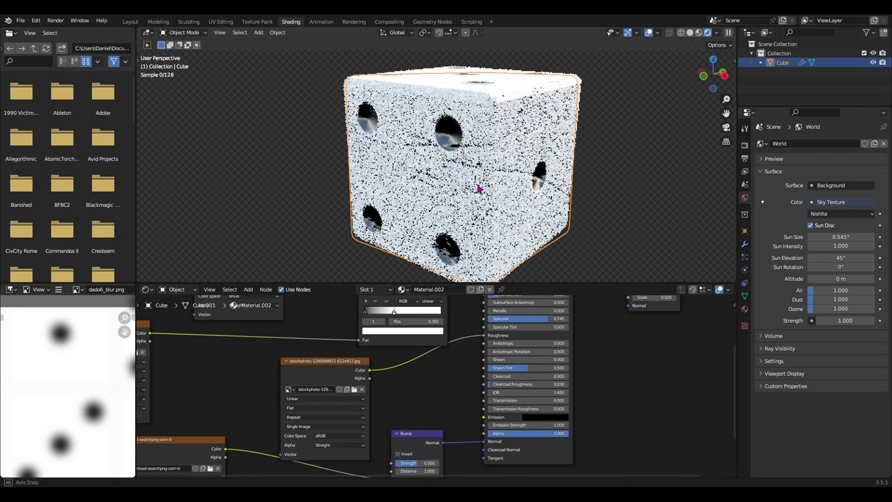
scroll(509, 184, "down", 2)
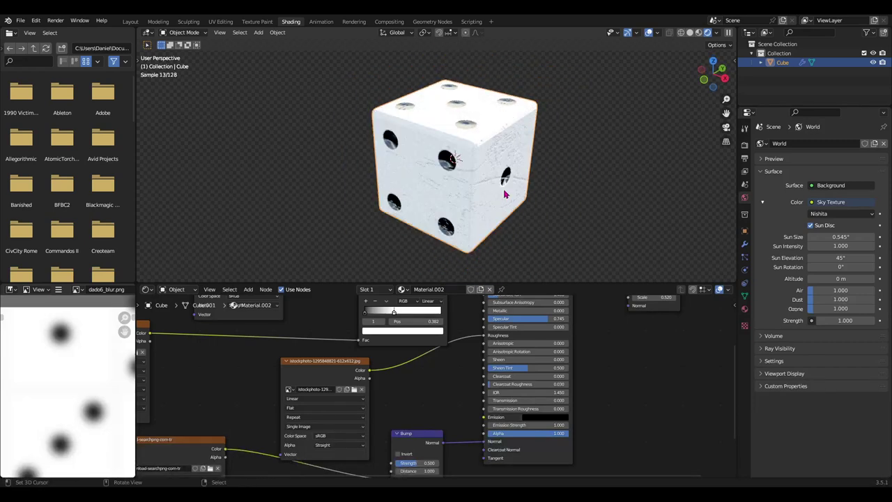
mouse_move(506, 172)
middle_mouse_down()
mouse_move(538, 204)
mouse_move(574, 207)
middle_mouse_up()
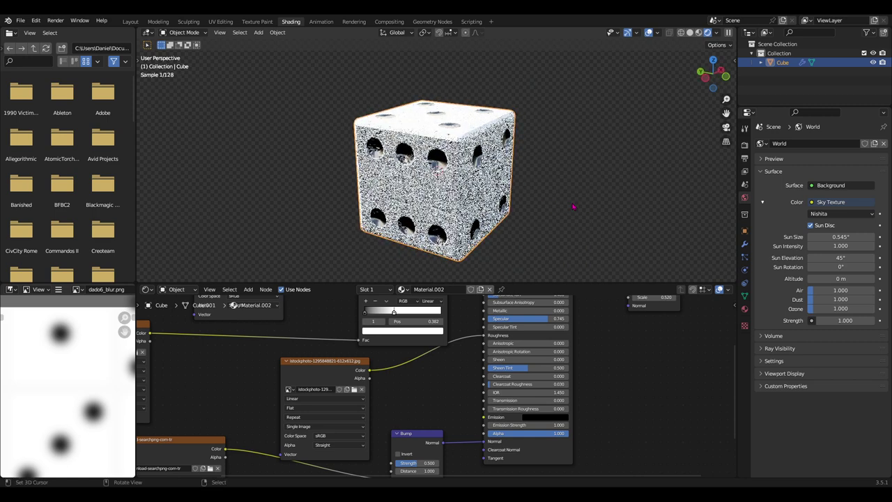
middle_click_drag(397, 201, 461, 199)
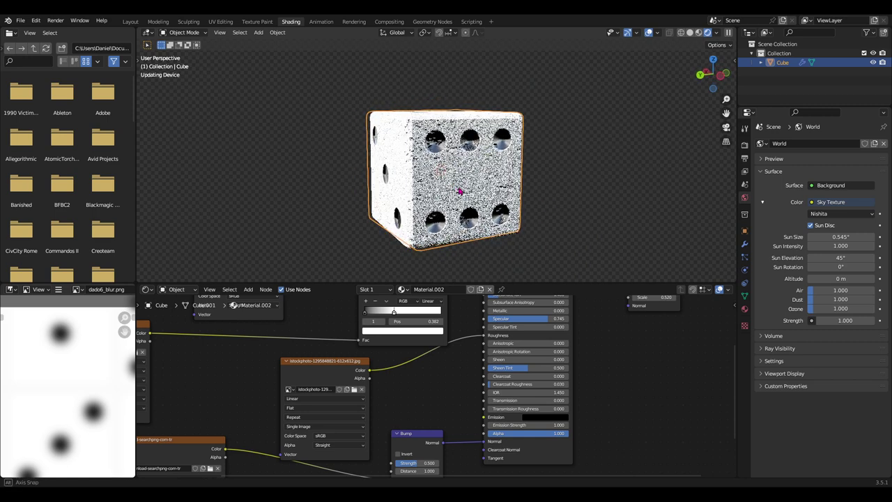
scroll(462, 202, "up", 2)
scroll(510, 334, "up", 3, "shift")
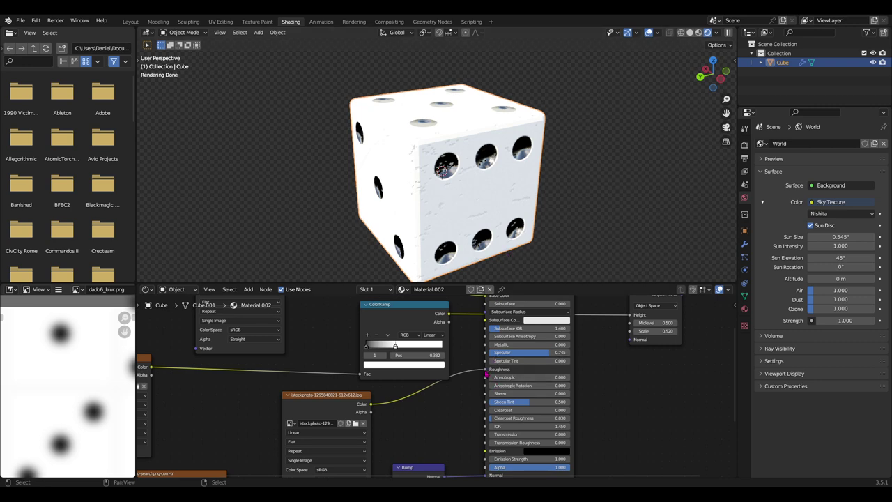
- Move the image link from Roughness to Specular
left_click_drag(486, 374, 485, 354)
middle_click_drag(459, 214, 478, 234)
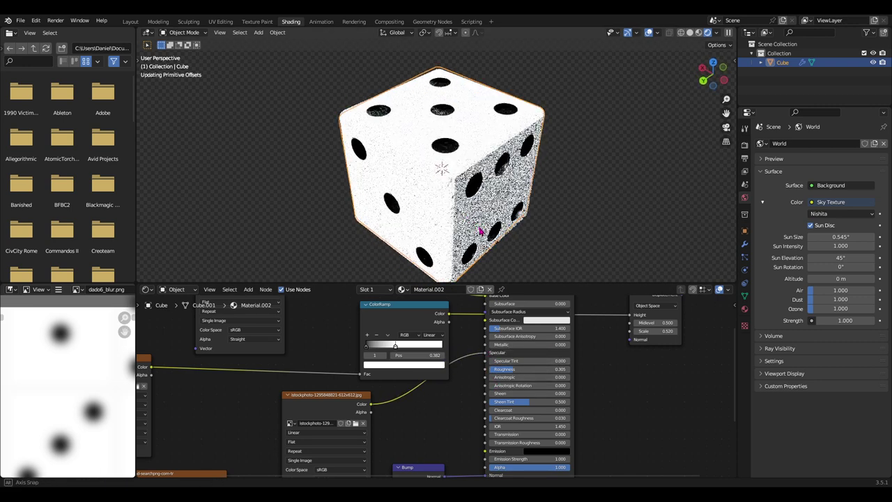
mouse_move(542, 325)
middle_mouse_down()
mouse_move(611, 376)
mouse_move(589, 388)
middle_mouse_up()
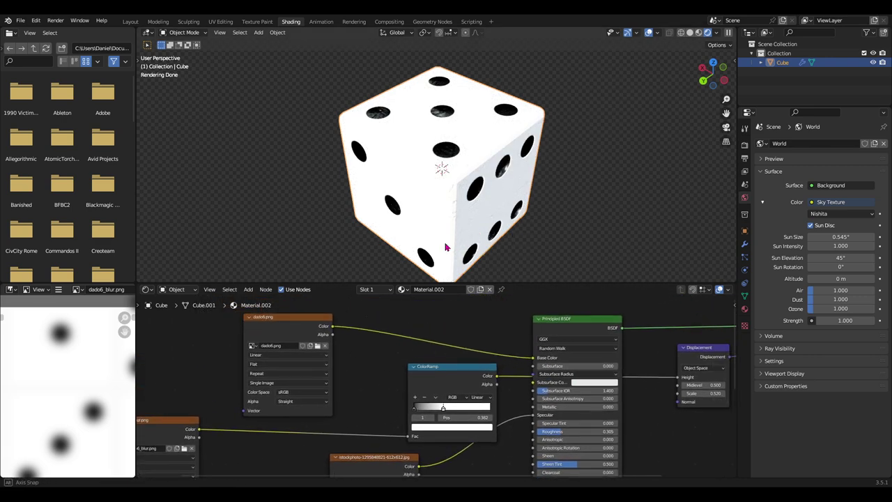
middle_click_drag(451, 245, 462, 229)
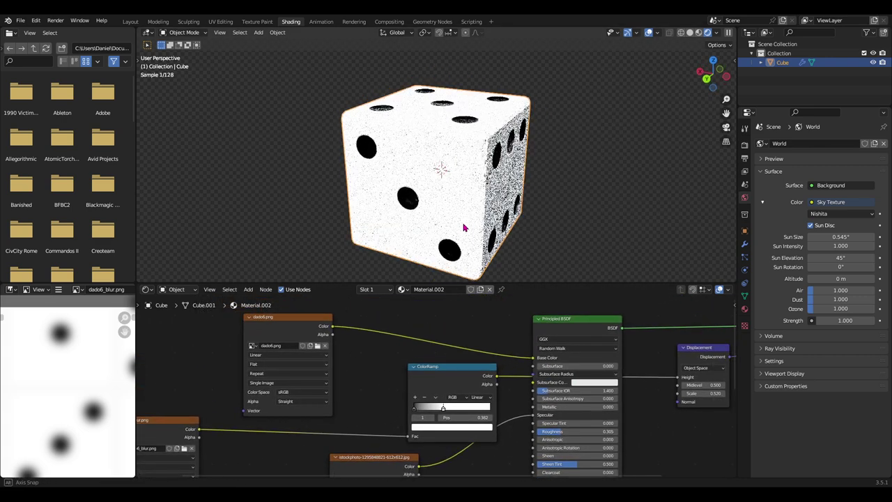
- Lower the world lighting Strength to 0.5
left_click(844, 321)
type(".5")
key("Return")
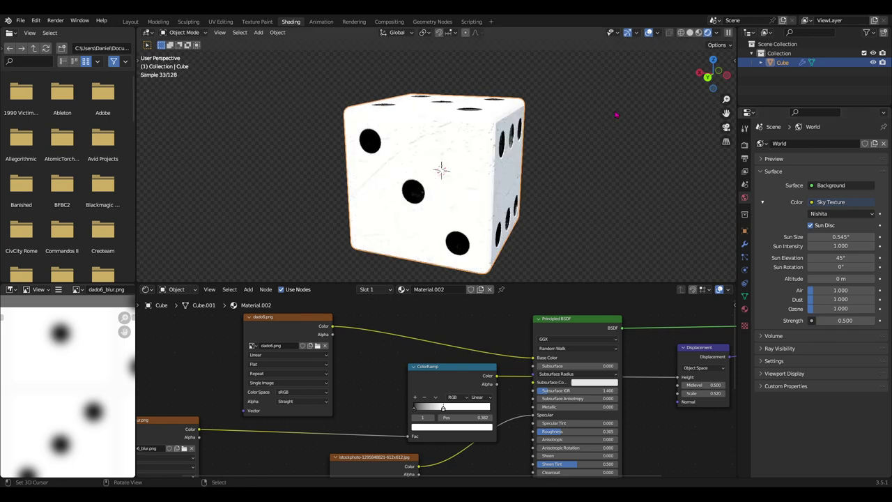
middle_click_drag(565, 146, 539, 258)
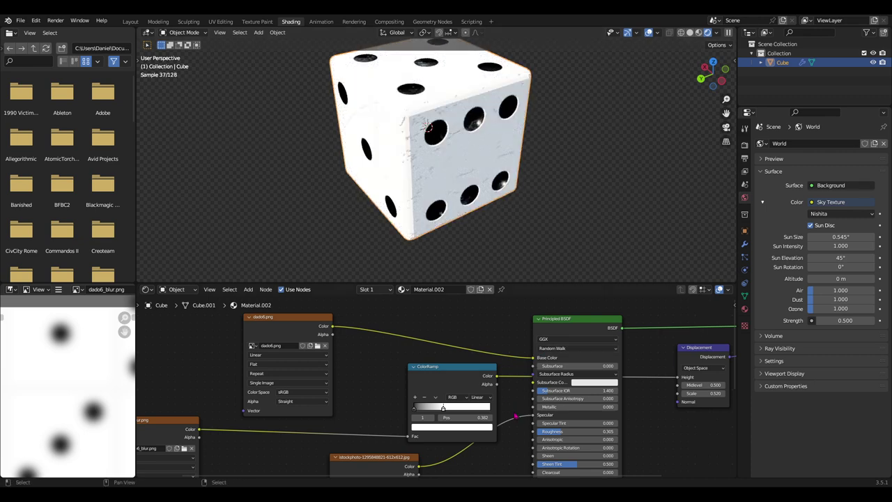
- Link the istockphoto image's Color to the Principled BSDF Base Color
middle_click_drag(444, 377, 405, 332)
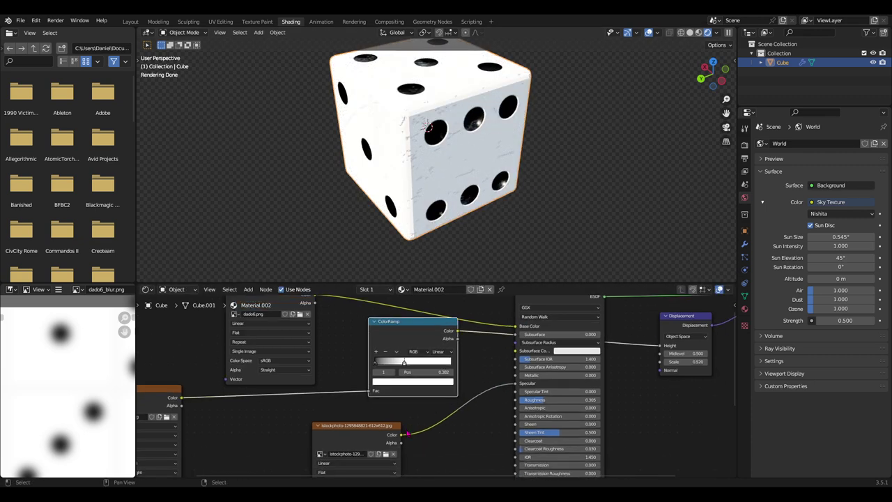
left_click_drag(406, 438, 509, 317)
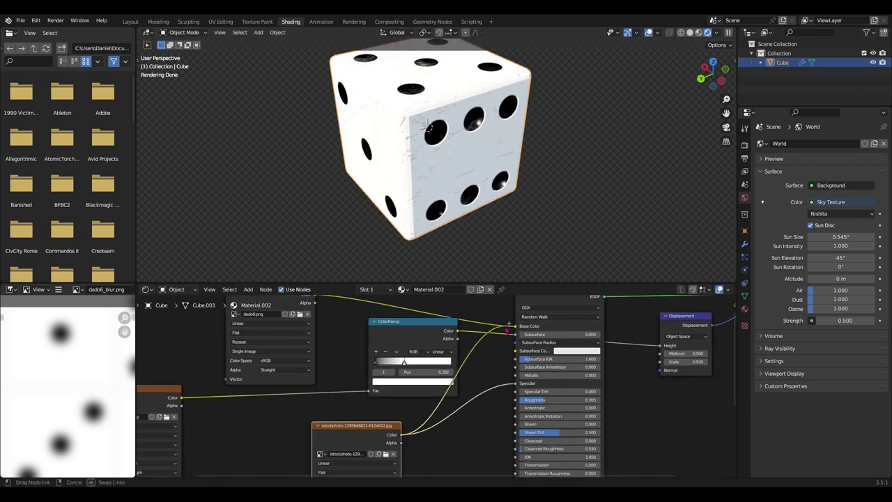
left_click_drag(509, 317, 516, 340)
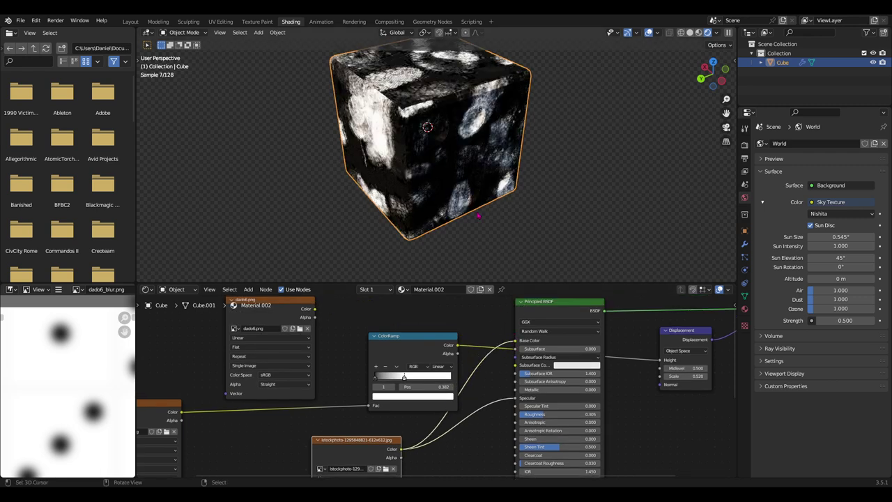
- Unlink the image from Base Color, returning the die to white with black pips
mouse_move(455, 183)
middle_mouse_down()
mouse_move(499, 167)
mouse_move(597, 220)
middle_mouse_up()
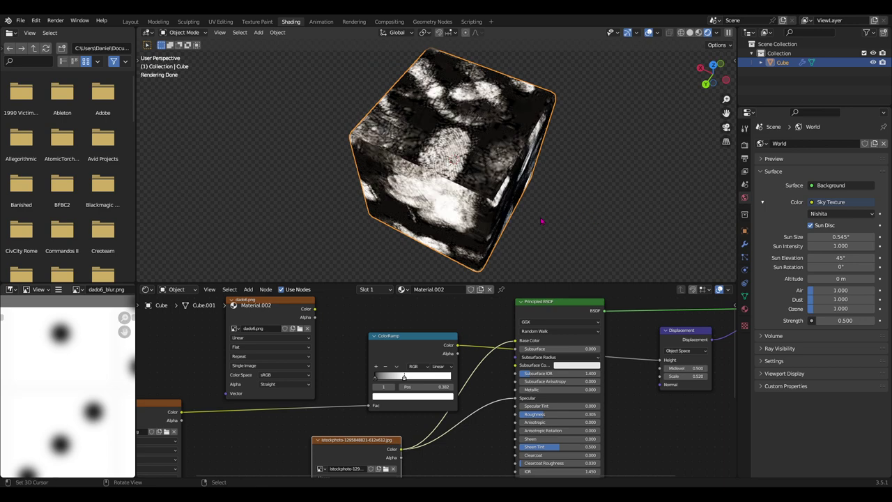
middle_click_drag(542, 221, 514, 184)
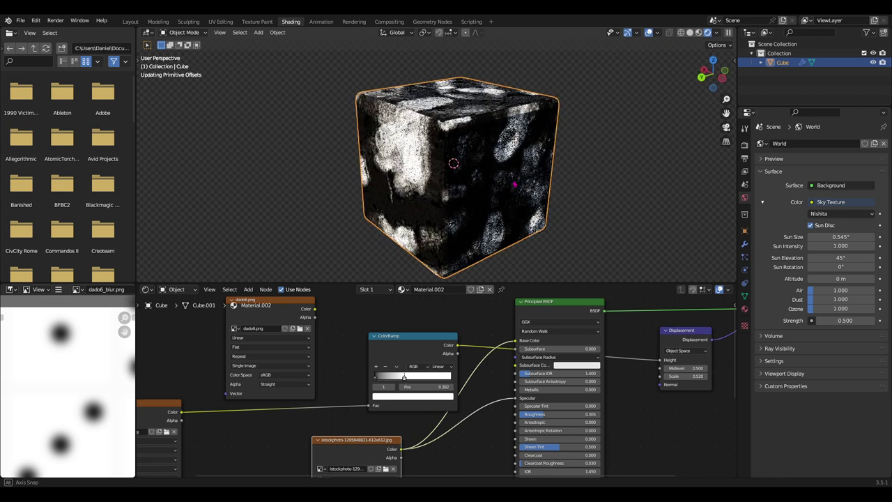
scroll(513, 215, "down", 1)
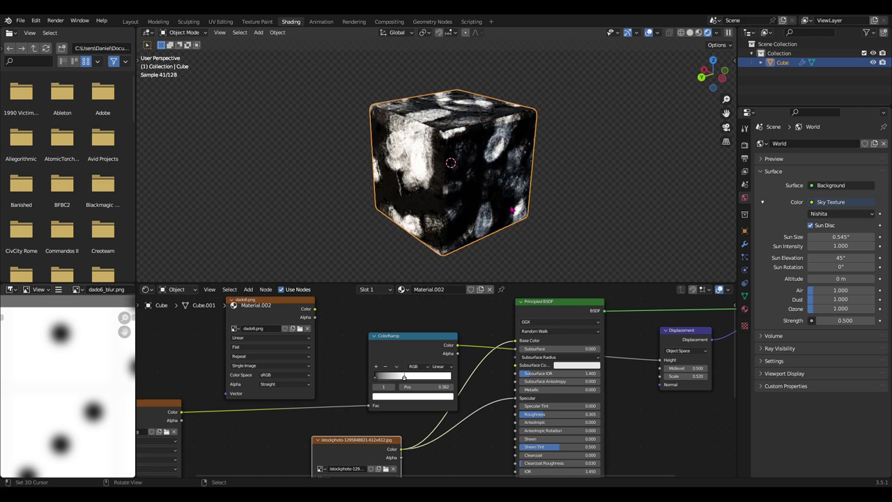
middle_click_drag(512, 209, 524, 197, "shift")
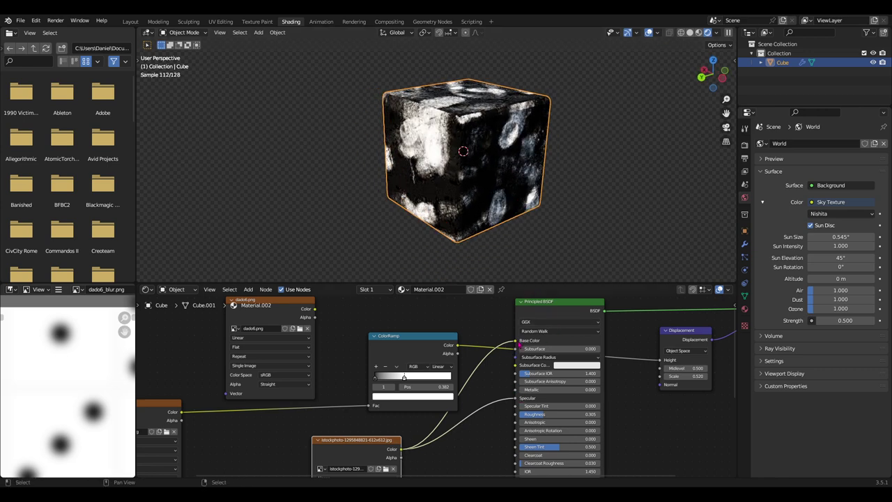
left_click_drag(516, 346, 514, 347)
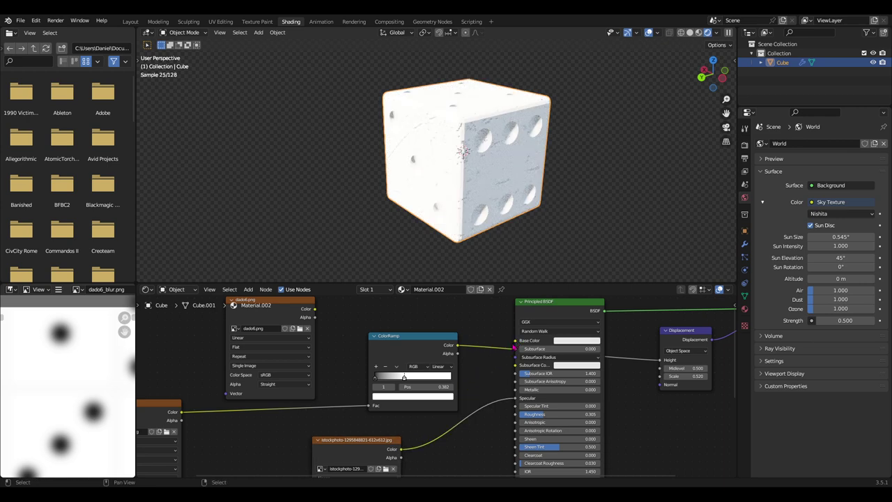
- Change the Principled BSDF Base Color to a darker cyan and view the die's top and front
left_click(576, 341)
left_click(577, 342)
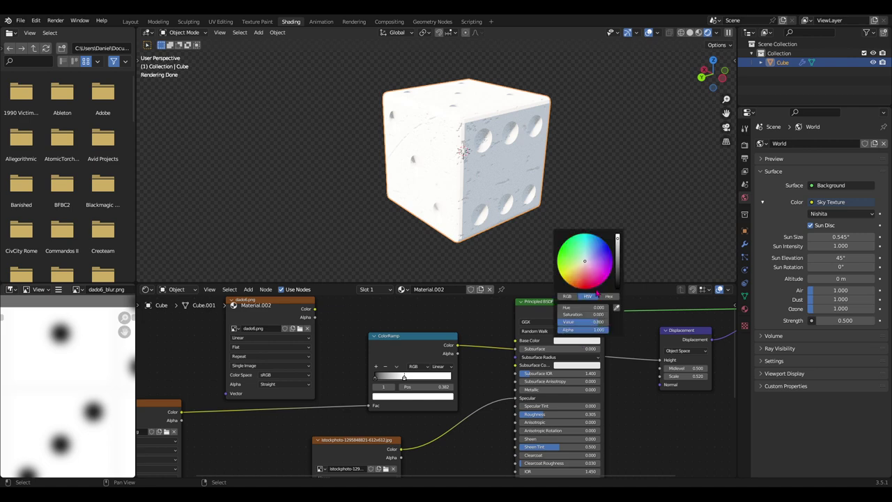
left_click(589, 246)
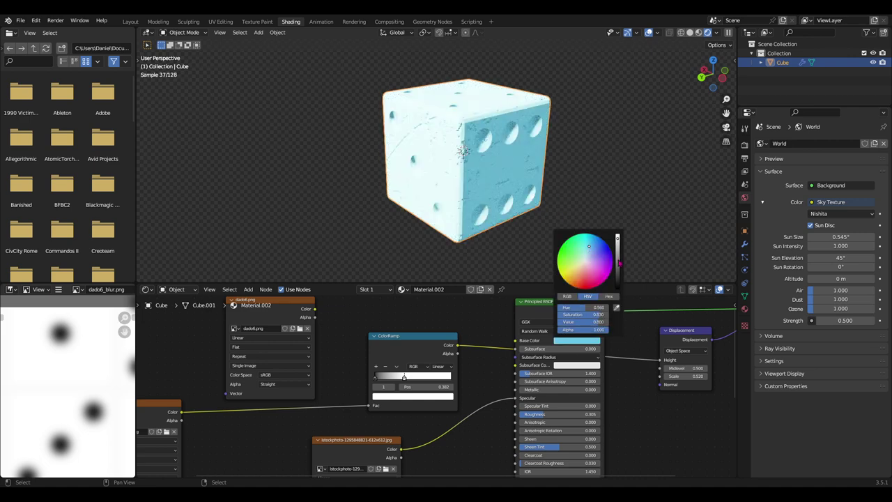
left_click_drag(619, 263, 617, 267)
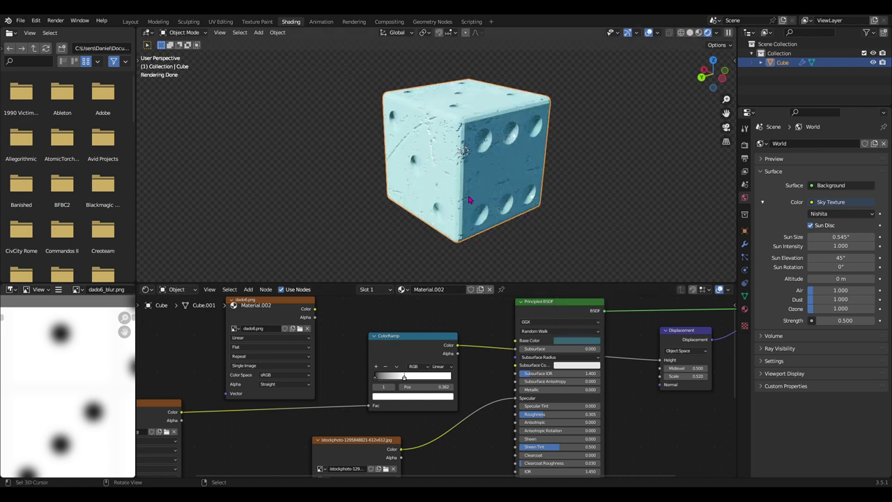
middle_click_drag(472, 173, 473, 206)
left_click(575, 341)
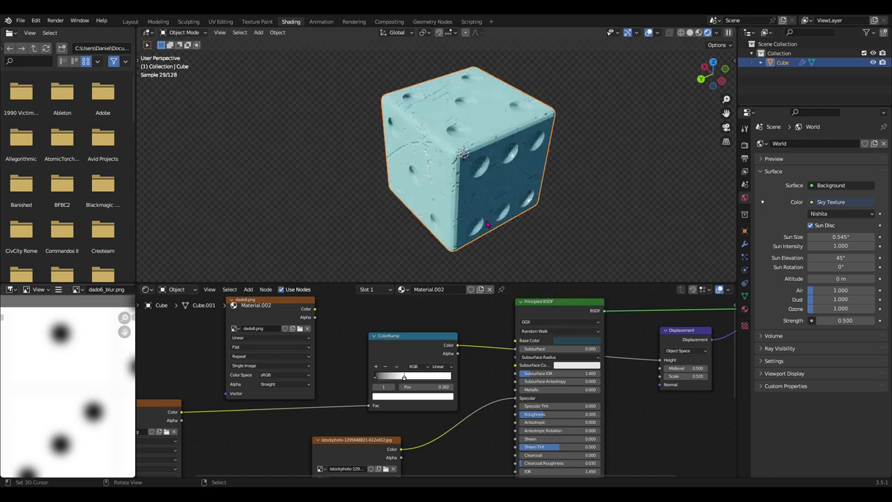
mouse_move(461, 153)
middle_mouse_down()
mouse_move(485, 215)
mouse_move(503, 205)
middle_mouse_up()
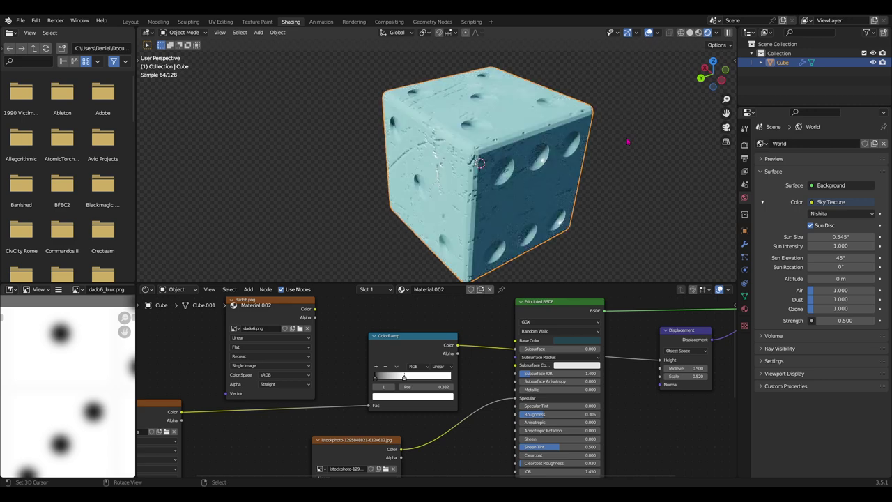
middle_click_drag(494, 235, 495, 218)
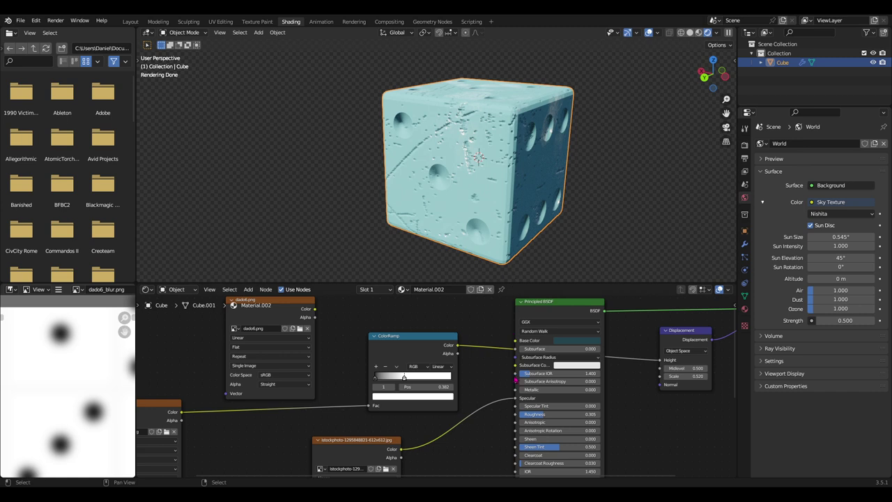
left_click_drag(415, 347, 387, 354)
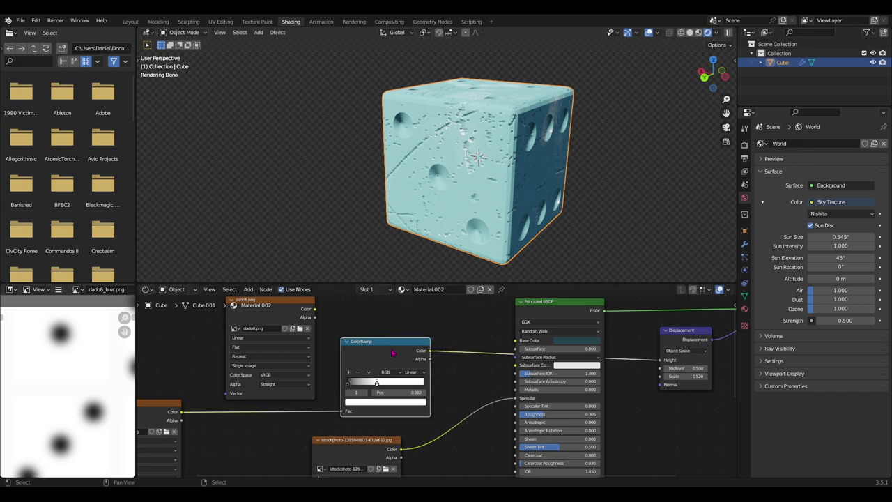
- Display the scratch Image Texture in the image editor
left_click(677, 336)
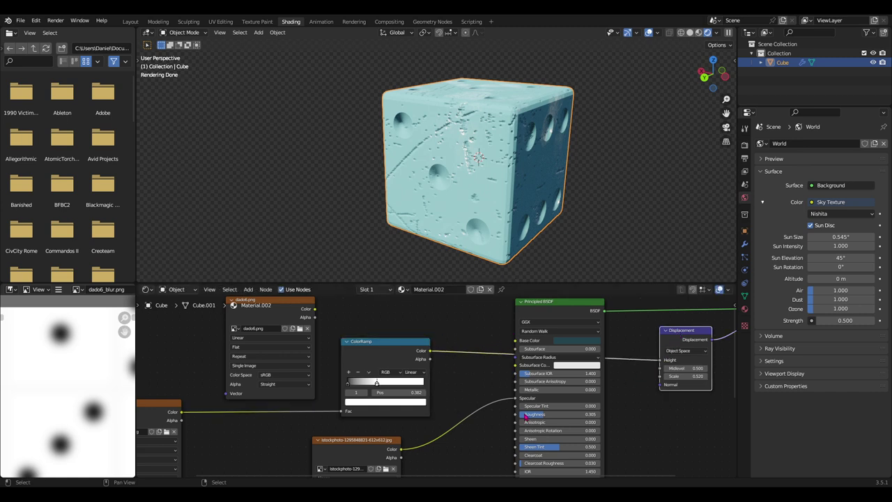
scroll(453, 418, "down", 2, "shift")
scroll(390, 404, "down", 2, "shift")
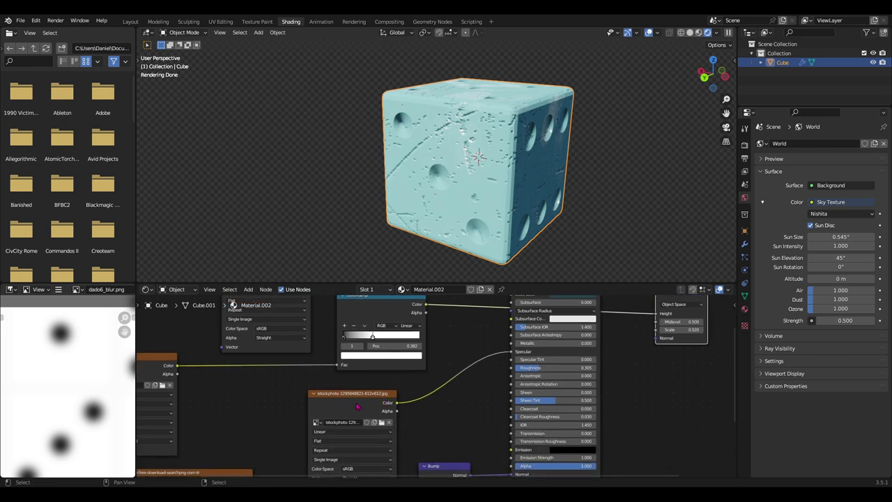
scroll(376, 402, "down", 2, "shift")
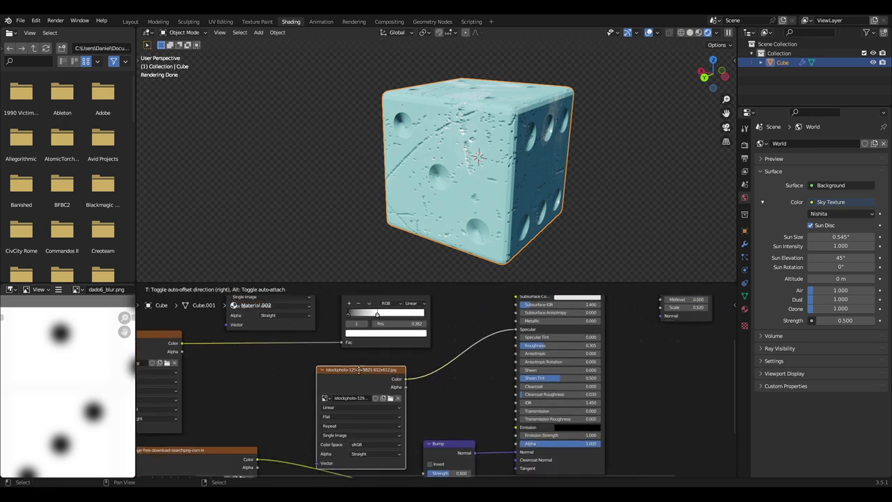
scroll(446, 390, "down", 1)
scroll(480, 376, "down", 1)
scroll(473, 387, "up", 2, "ctrl")
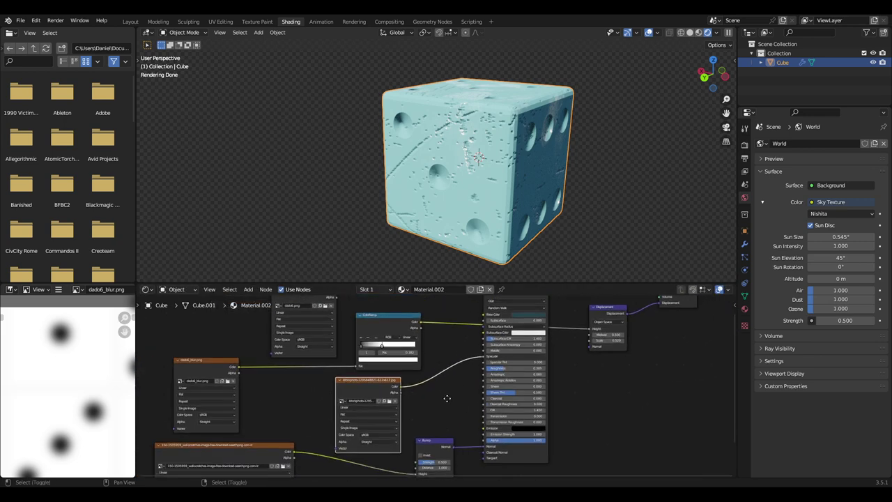
scroll(461, 412, "down", 3, "shift")
left_click(259, 413)
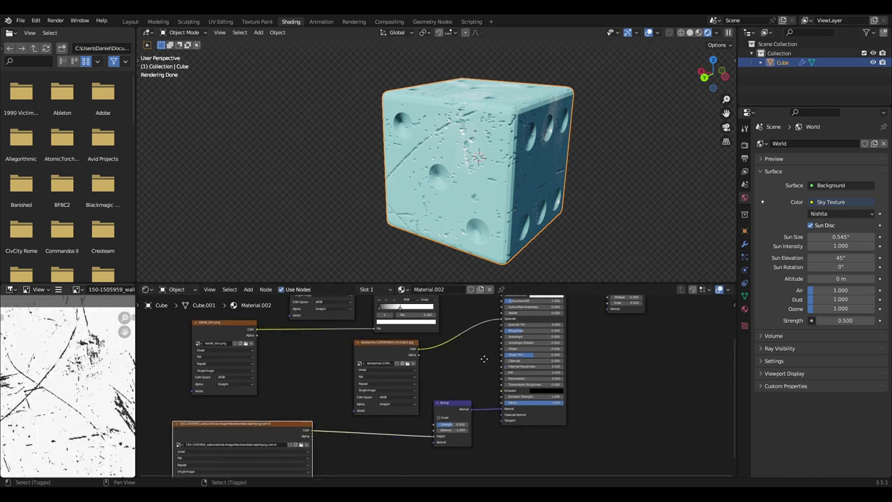
scroll(457, 396, "down", 3, "ctrl")
scroll(457, 396, "up", 2, "shift")
- Orbit and zoom to inspect the scratched cyan die's right, front and top faces
middle_click_drag(489, 204, 504, 205)
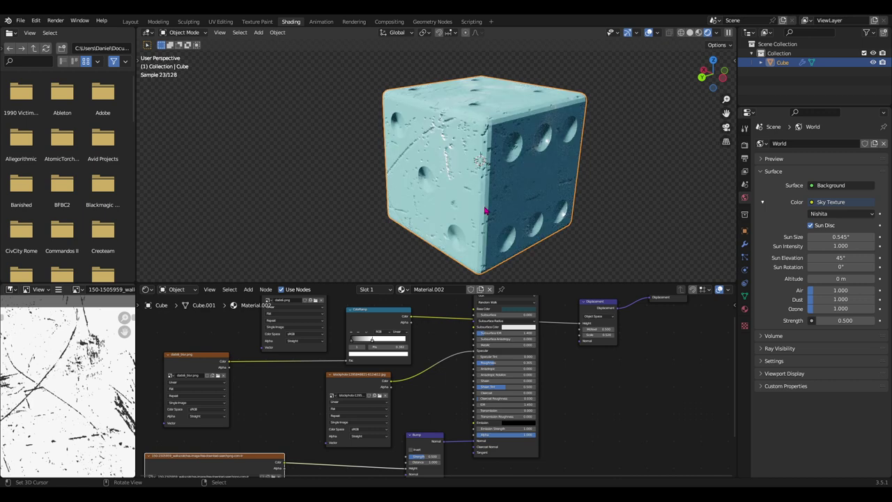
mouse_move(488, 210)
middle_mouse_down()
mouse_move(532, 186)
mouse_move(499, 218)
mouse_move(499, 210)
middle_mouse_up()
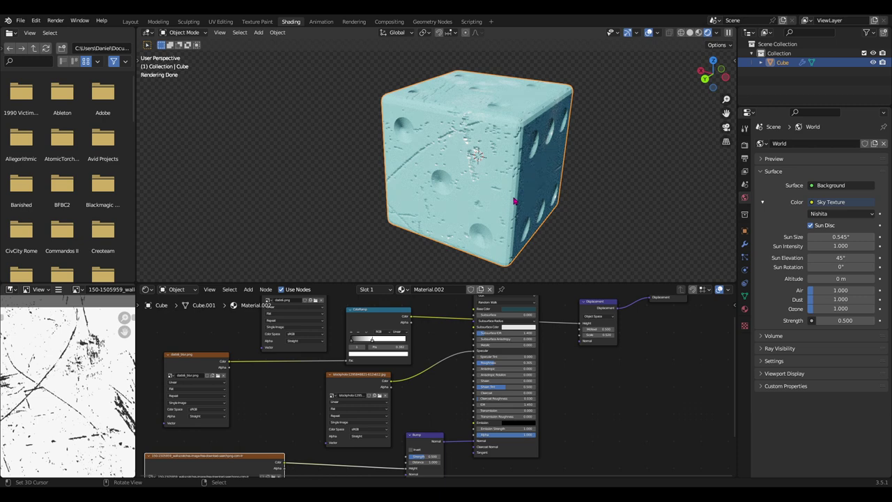
middle_click_drag(519, 196, 519, 216)
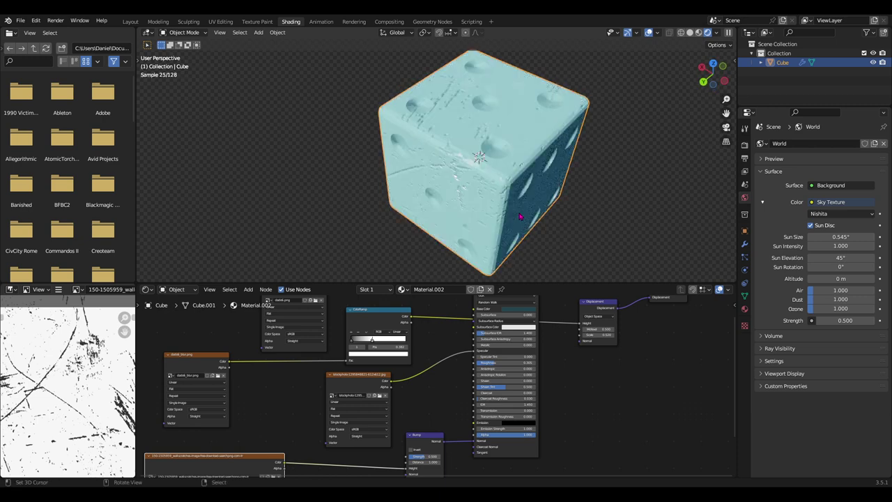
scroll(526, 177, "up", 2)
scroll(440, 367, "up", 1)
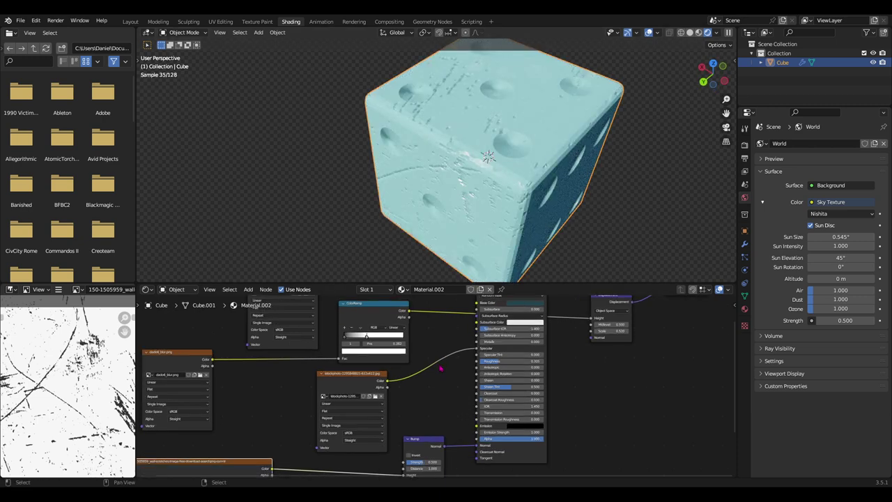
scroll(439, 367, "up", 1)
scroll(440, 368, "up", 1)
- Set Metallic to 1 and reroute the istockphoto texture from Specular to Roughness
left_click(366, 402)
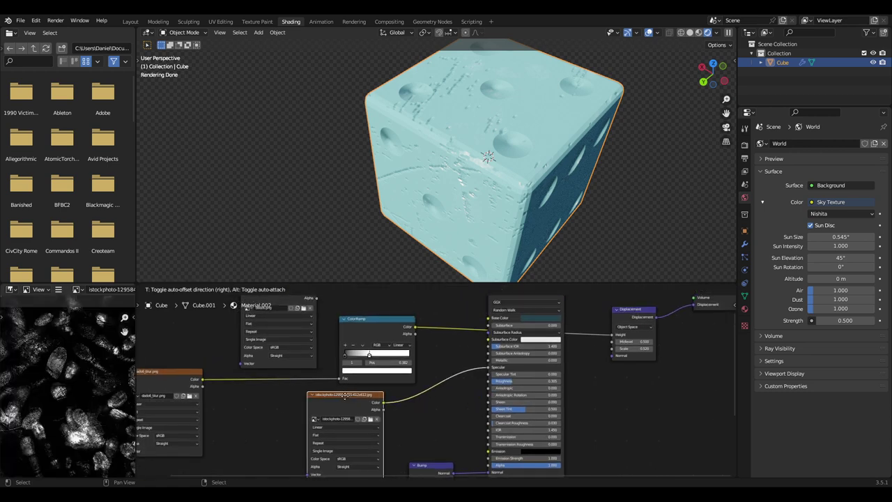
left_click_drag(510, 362, 561, 361)
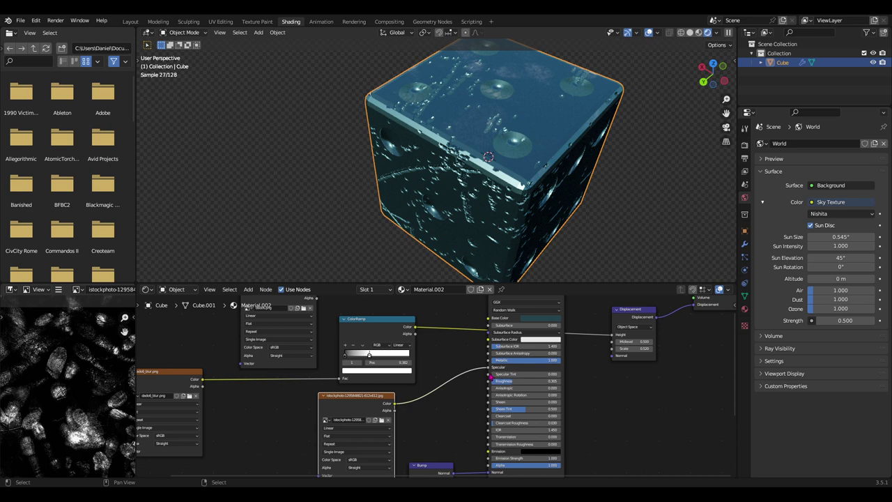
left_click_drag(488, 367, 487, 381)
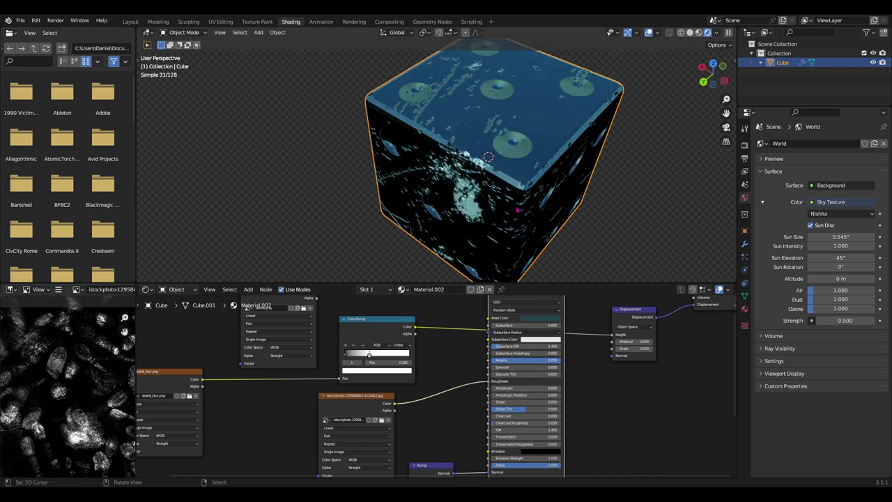
- Move the photo texture node left and bring the ColorRamp node into view
mouse_move(517, 209)
middle_mouse_down()
mouse_move(542, 183)
mouse_move(537, 223)
middle_mouse_up()
middle_click_drag(428, 420, 394, 367)
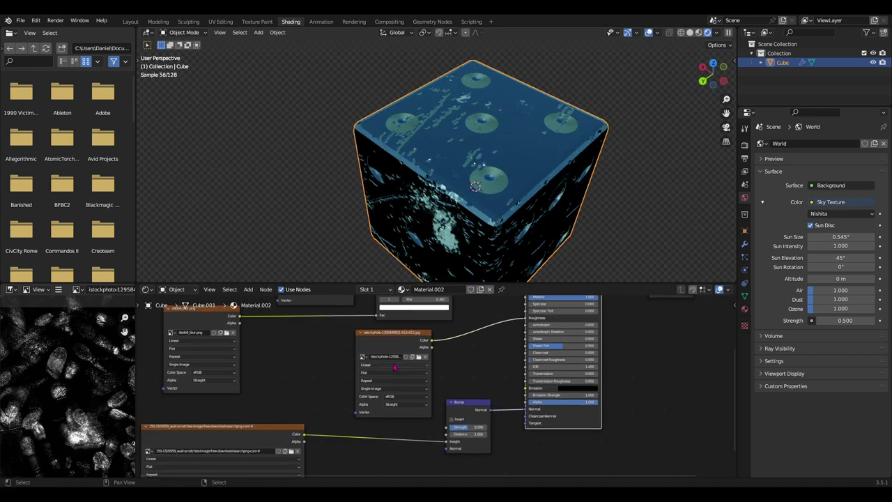
left_click_drag(395, 367, 348, 369)
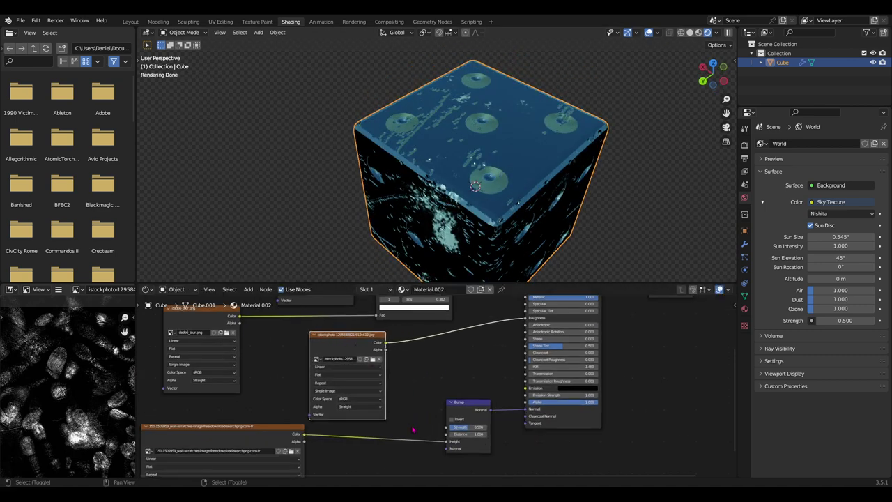
middle_click_drag(413, 429, 392, 334)
middle_click_drag(434, 370, 442, 421)
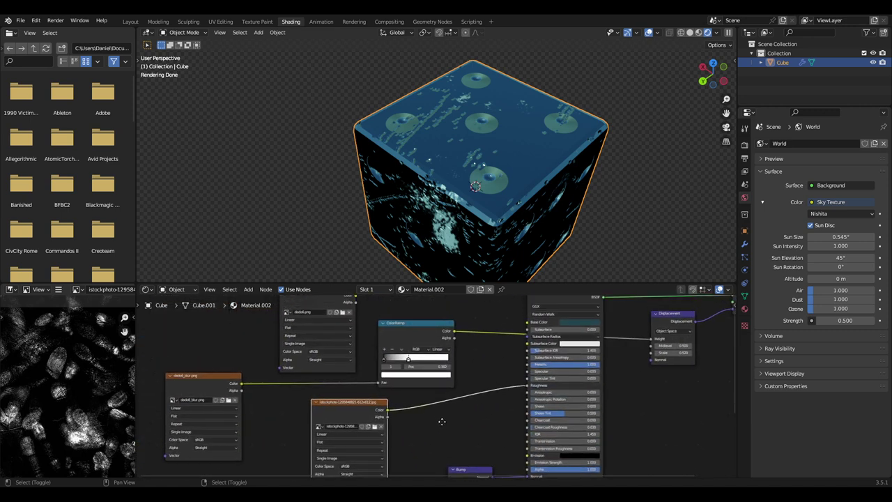
- Duplicate the ColorRamp into the roughness link and push its second stop to the far right
left_click(415, 326)
key("shift+d")
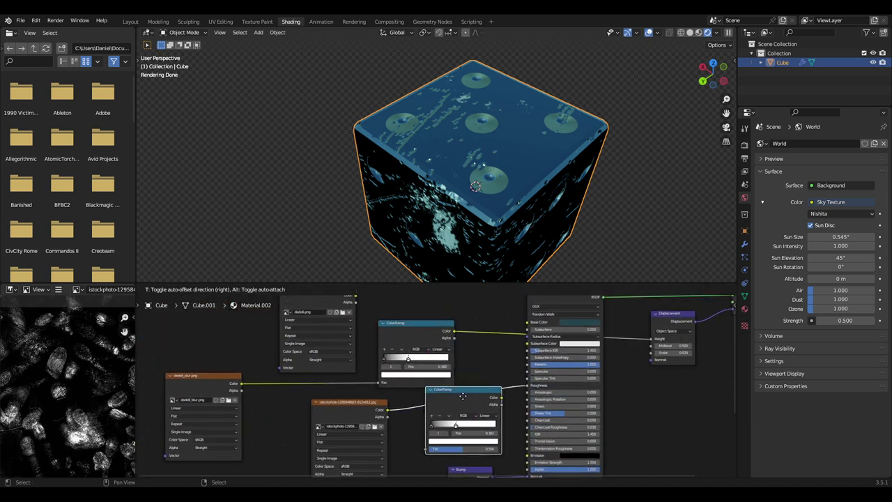
left_click(476, 422)
middle_click_drag(481, 411, 482, 365)
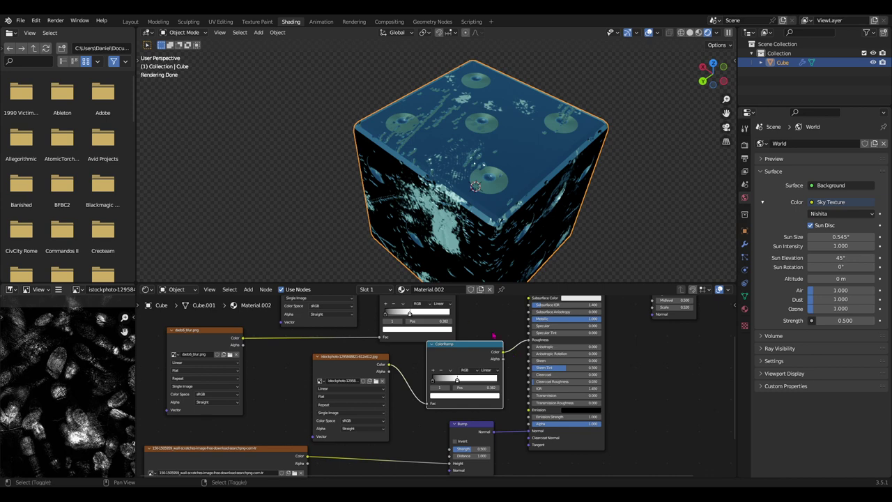
middle_click_drag(493, 336, 491, 376)
middle_click_drag(480, 416, 478, 376)
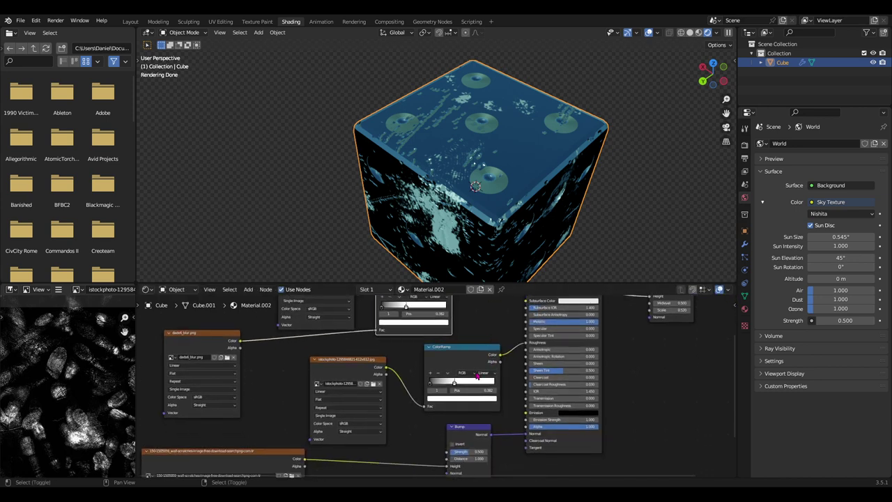
left_click_drag(454, 386, 496, 385)
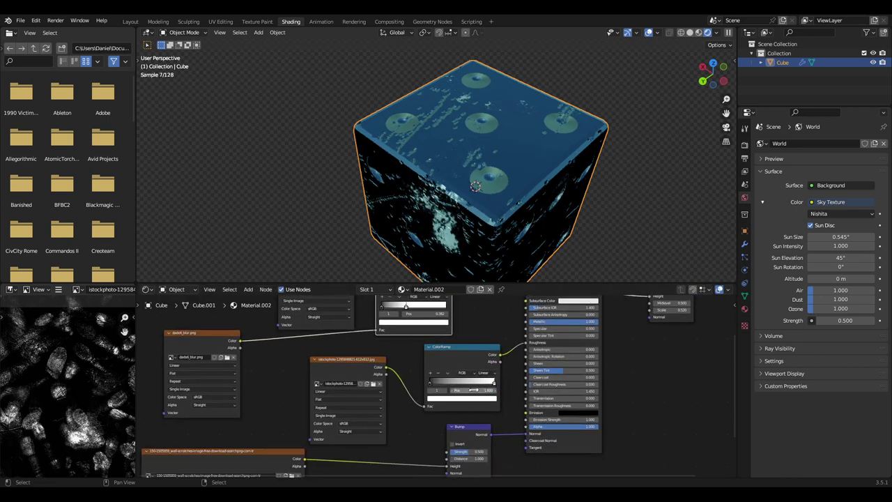
scroll(538, 362, "up", 1)
- Set the Principled BSDF Metallic back to 0
middle_click_drag(539, 362, 507, 395)
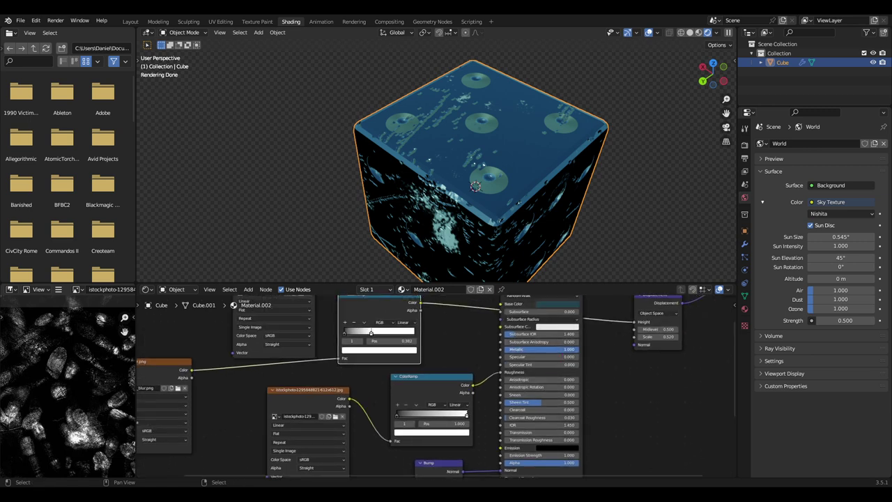
mouse_move(557, 350)
left_mouse_down()
mouse_move(523, 357)
mouse_move(559, 360)
left_mouse_up()
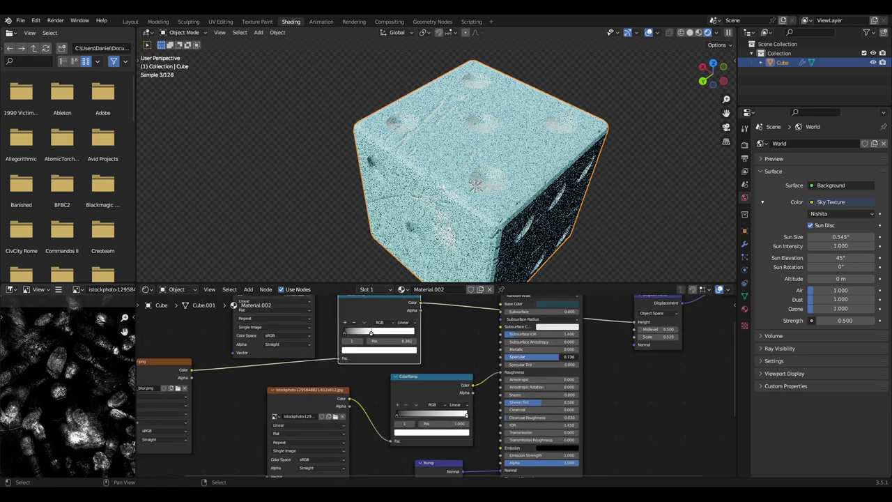
scroll(541, 327, "up", 1)
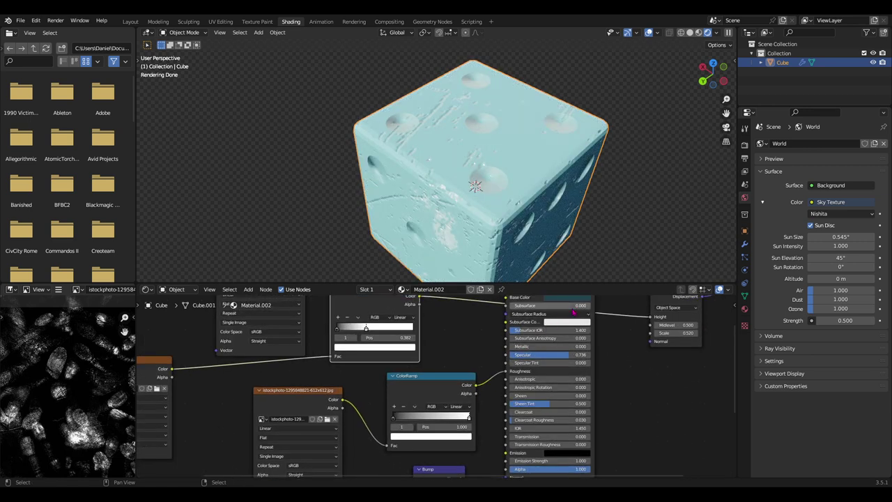
scroll(536, 300, "up", 1)
- Edit the sun lamp's intensity and view the die from a three-quarter angle
middle_click_drag(537, 261, 488, 209)
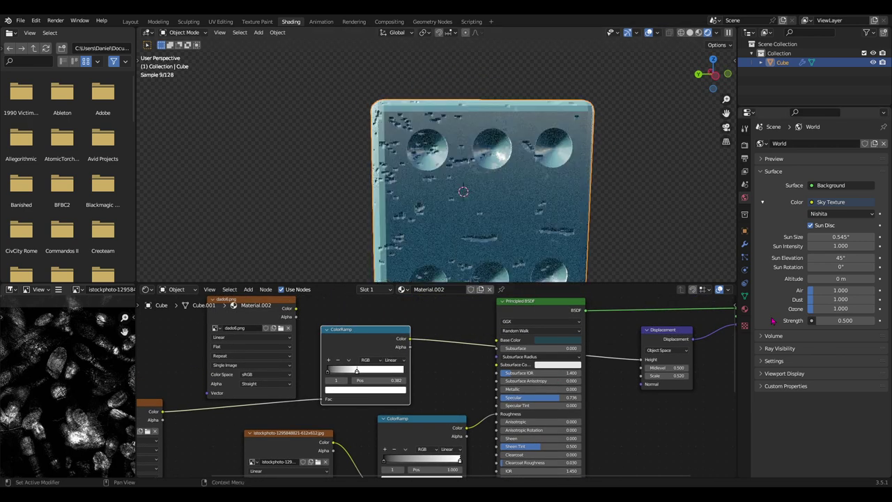
left_click(842, 246)
type("0.500")
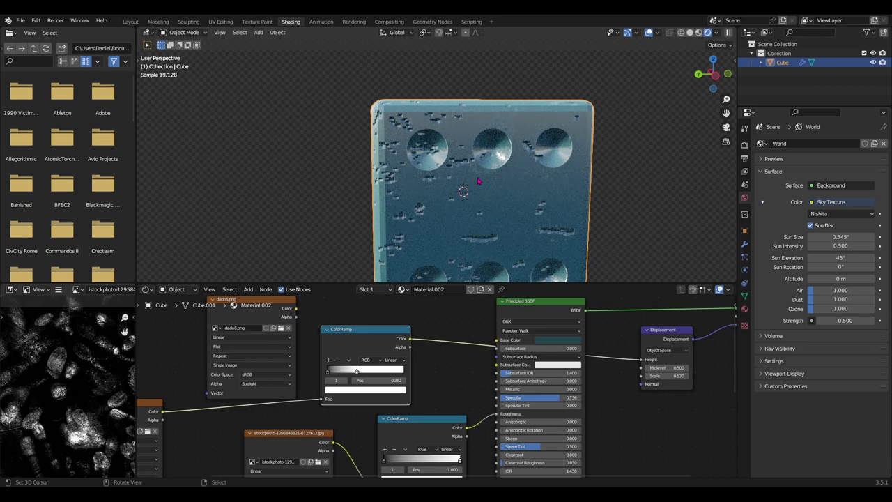
scroll(478, 181, "down", 3)
middle_click_drag(454, 188, 508, 212)
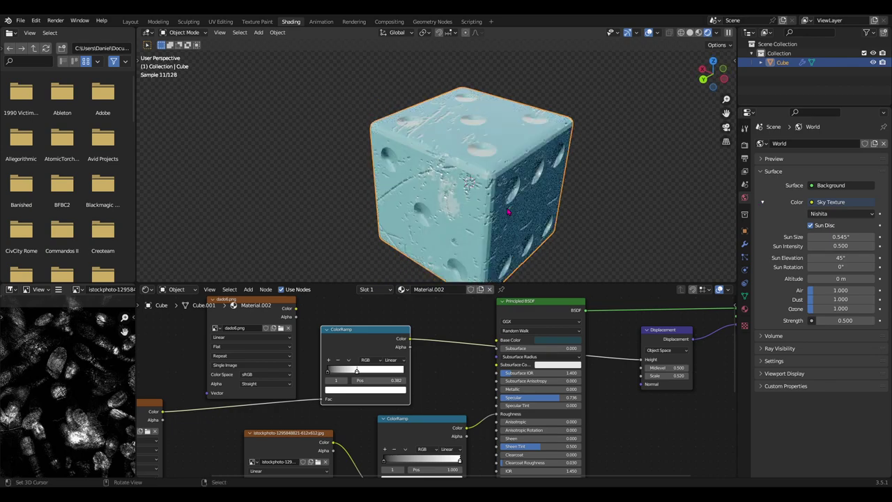
scroll(478, 219, "up", 2)
middle_click_drag(478, 219, 488, 188)
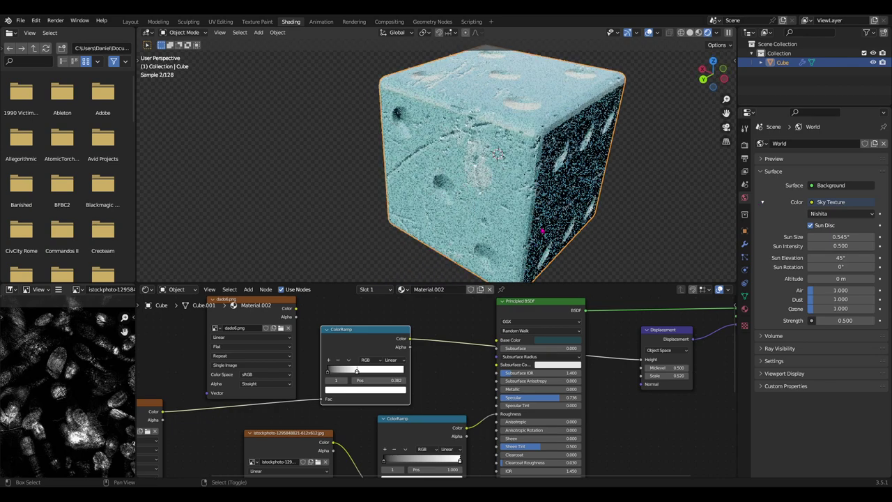
- Disconnect the Bump node from the shader's Normal input
middle_click_drag(546, 389, 572, 299)
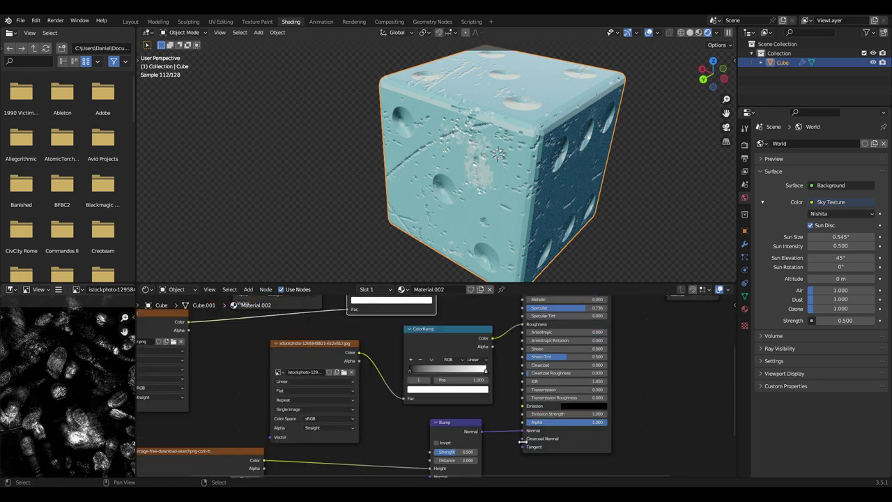
left_click_drag(521, 430, 488, 418)
middle_click_drag(515, 327, 503, 389)
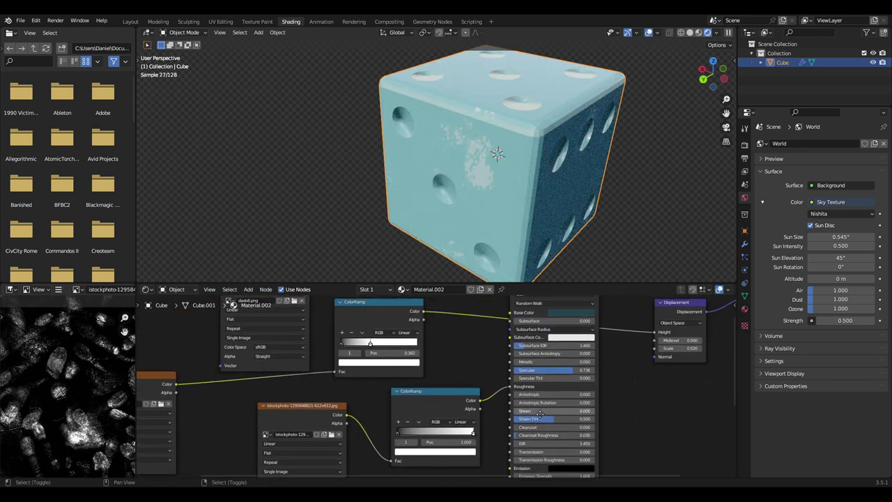
middle_click_drag(536, 222, 487, 227)
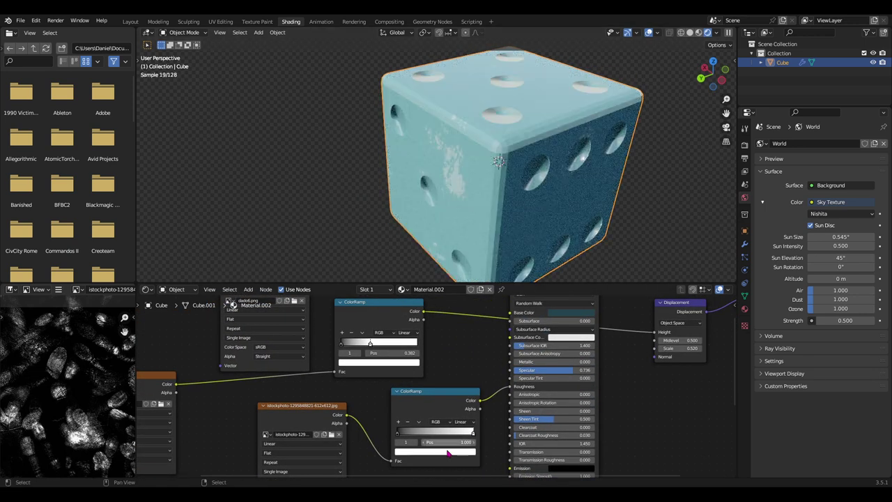
- Move the roughness ramp's white stop to 0.464 and also feed its colour into Specular
mouse_move(473, 434)
left_mouse_down()
mouse_move(405, 433)
mouse_move(433, 433)
mouse_move(420, 437)
left_mouse_up()
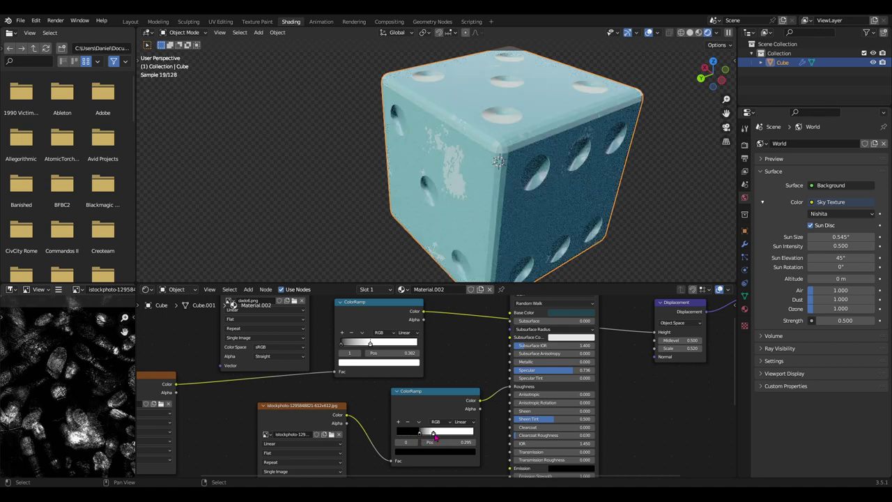
left_click_drag(433, 436, 432, 441)
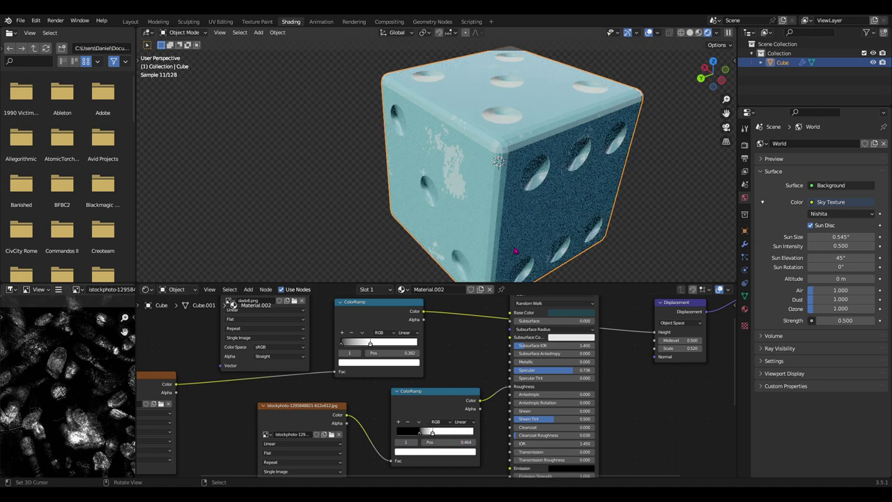
mouse_move(490, 219)
middle_mouse_down()
mouse_move(543, 189)
mouse_move(565, 203)
middle_mouse_up()
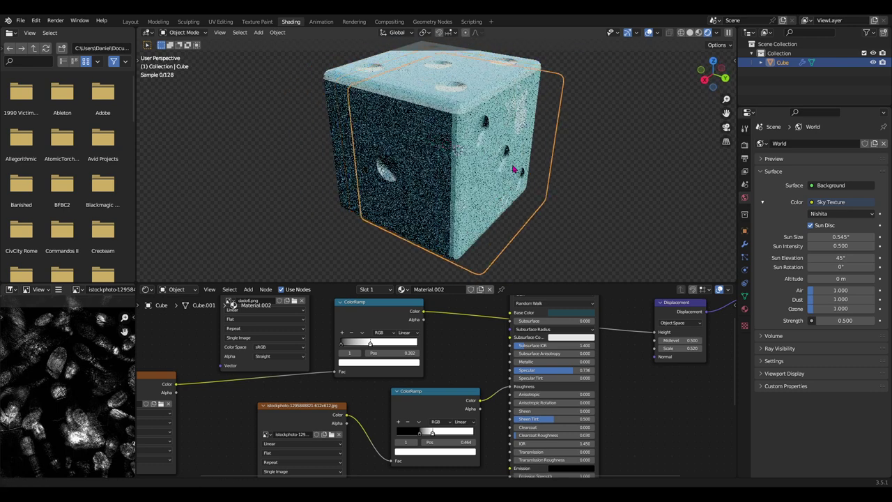
middle_click_drag(564, 179, 557, 237)
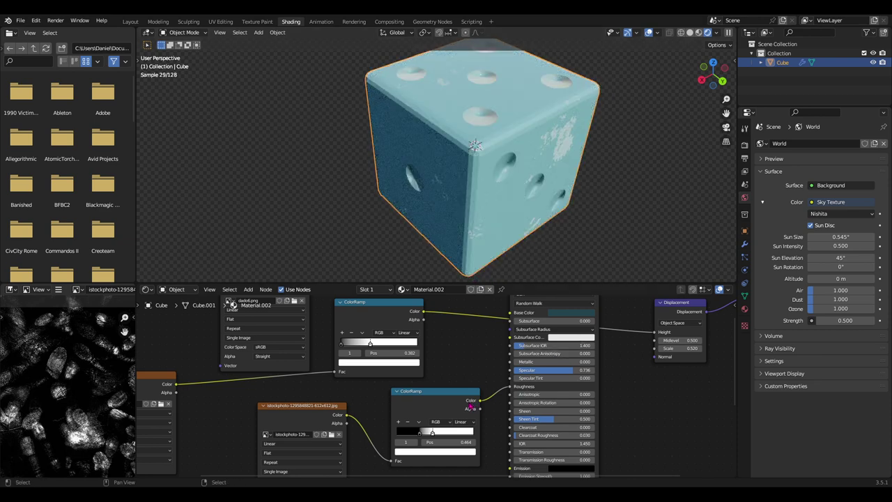
left_click_drag(479, 403, 510, 370)
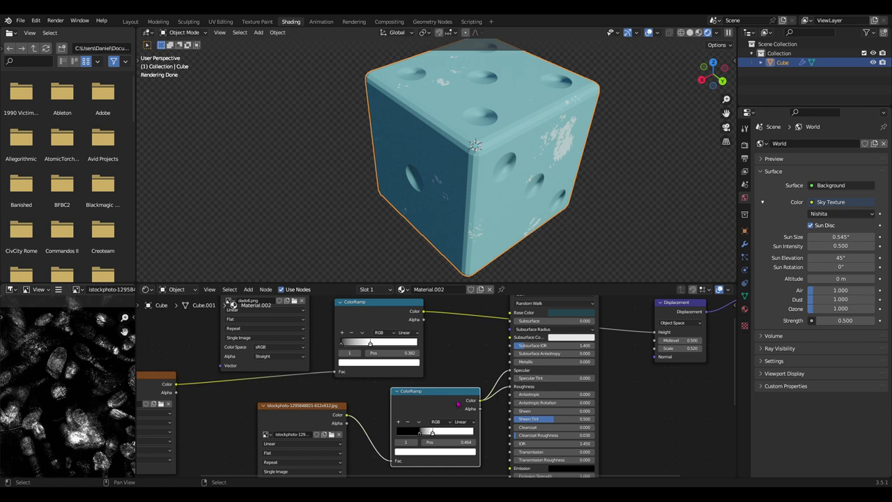
left_click_drag(440, 440, 454, 433)
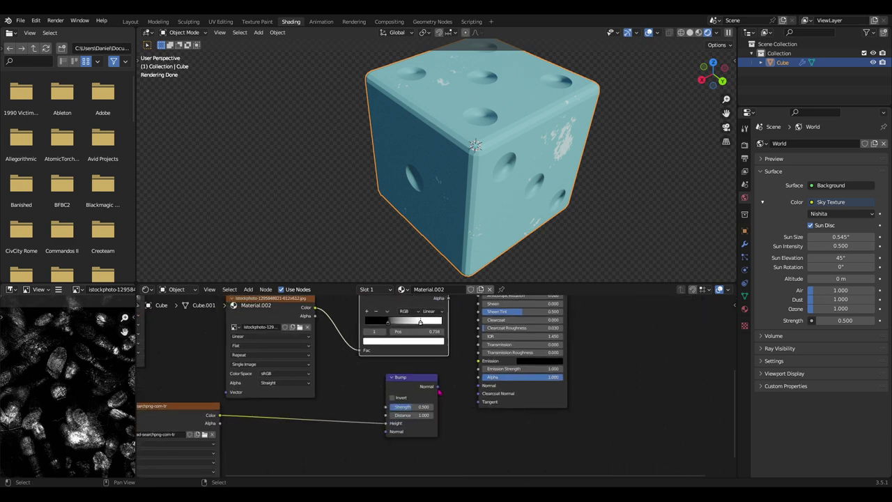
- Plug the Bump Normal back into the Principled BSDF and lower Strength to 0.275
mouse_move(437, 386)
left_mouse_down()
mouse_move(473, 396)
mouse_move(479, 385)
left_mouse_up()
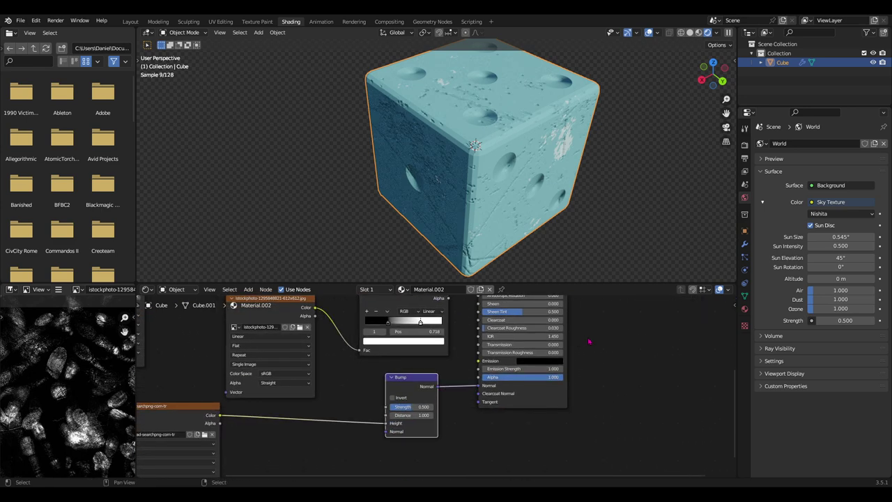
middle_click_drag(416, 404, 429, 415)
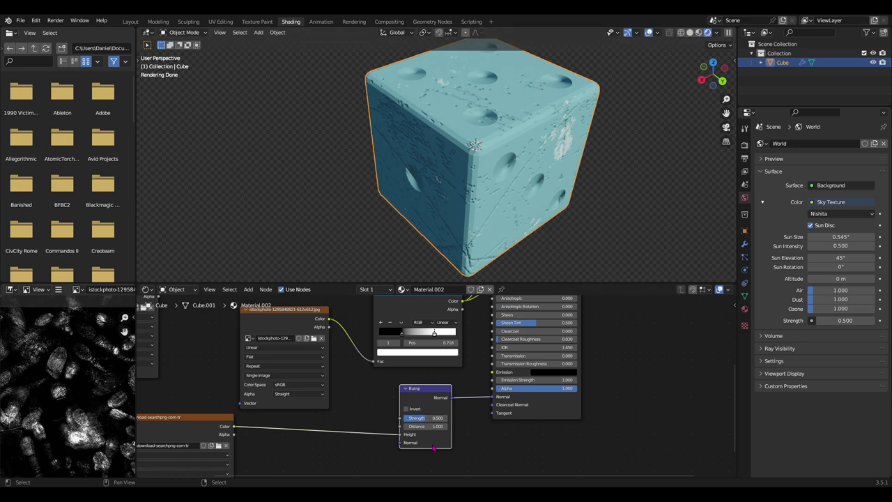
left_click_drag(433, 419, 421, 419)
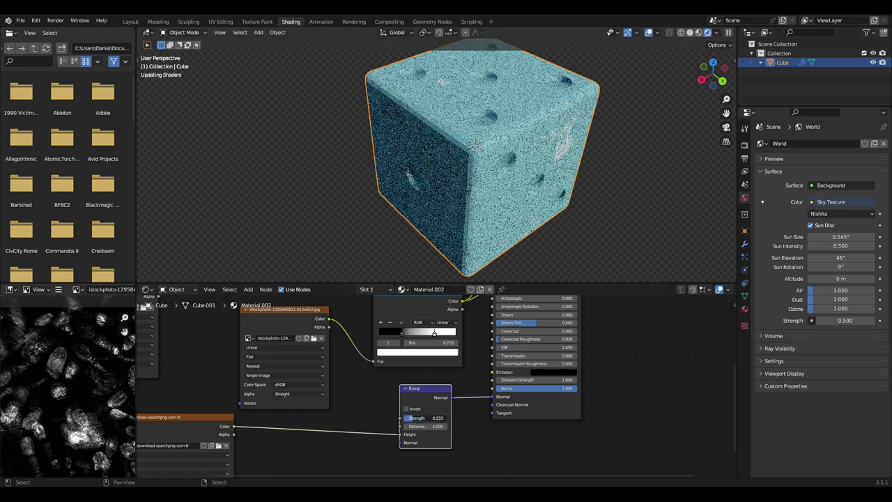
middle_click_drag(475, 145, 478, 171)
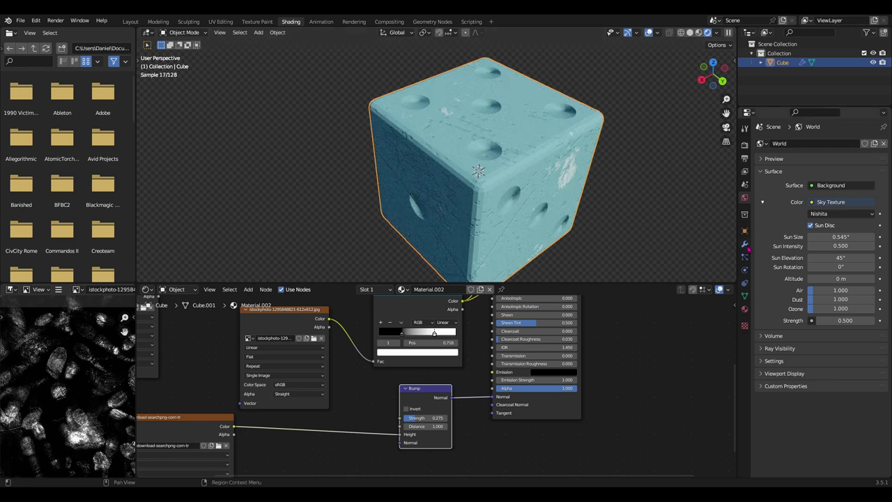
- Disable the Bevel modifier in the viewport, toggle Edit Mode, then re-enable the 0.1 m bevel
left_click(744, 158)
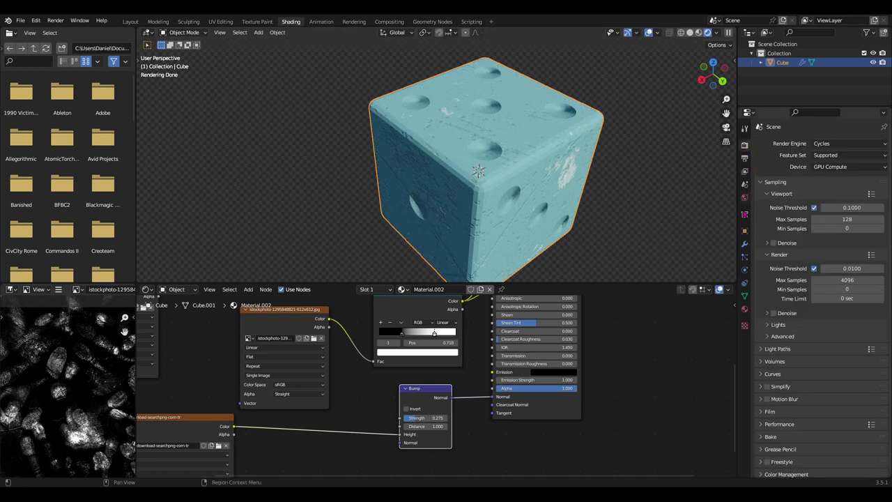
left_click(744, 245)
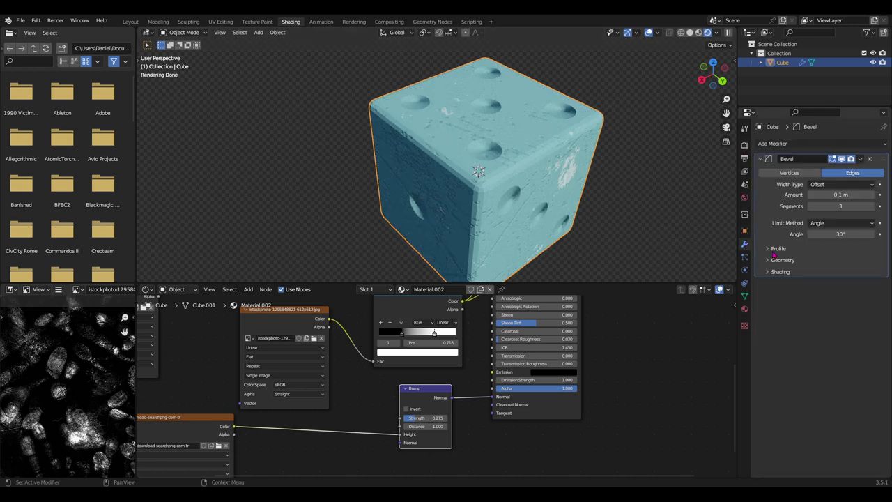
left_click(842, 159)
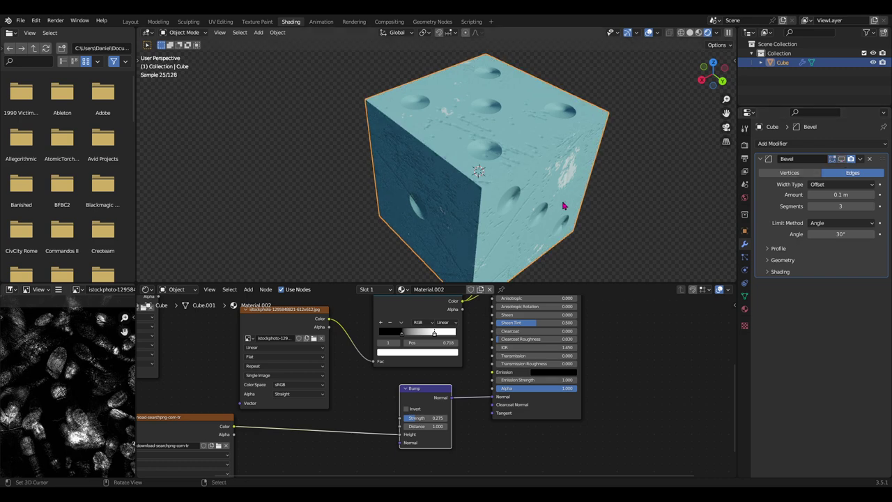
key("Tab")
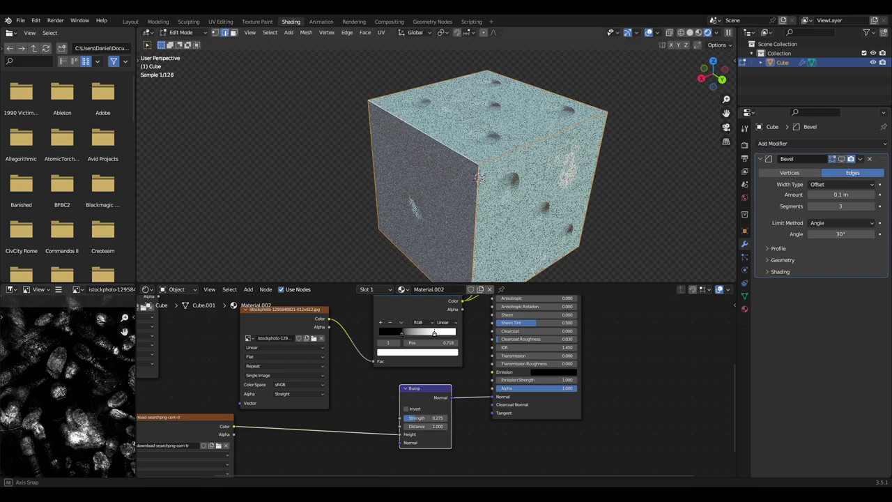
scroll(659, 71, "down", 2)
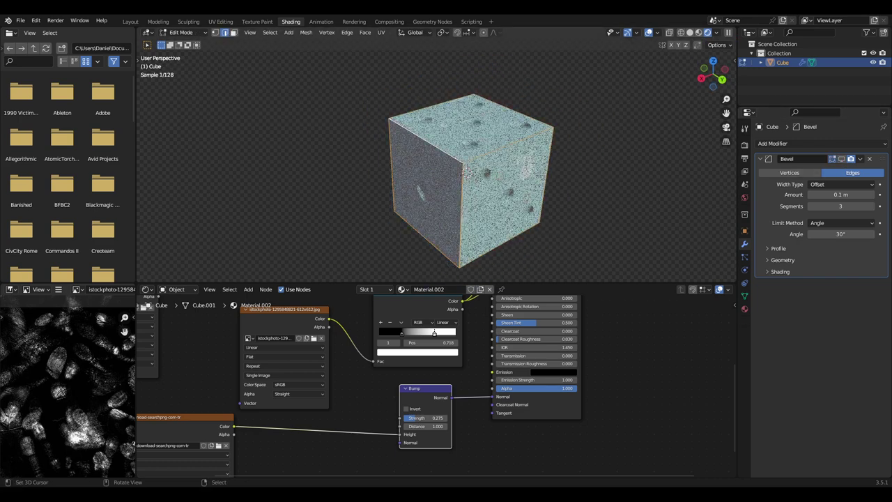
key("Tab")
left_click(841, 159)
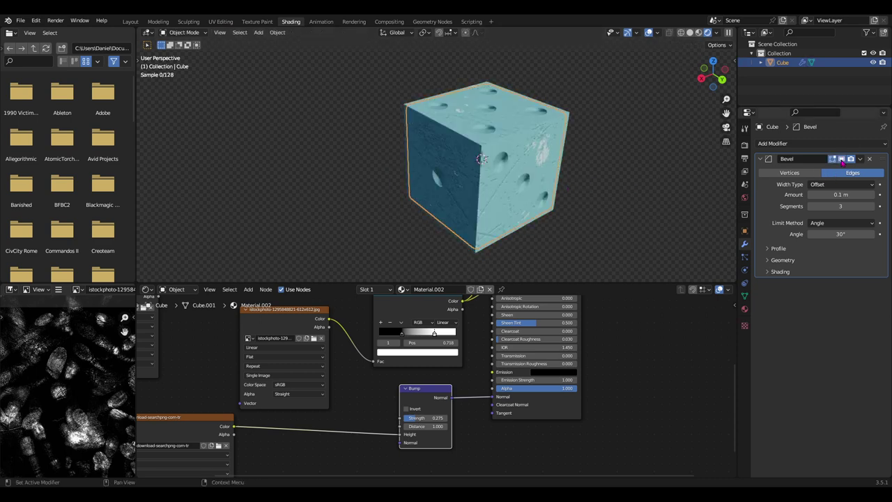
mouse_move(533, 165)
middle_mouse_down()
mouse_move(413, 153)
mouse_move(425, 209)
middle_mouse_up()
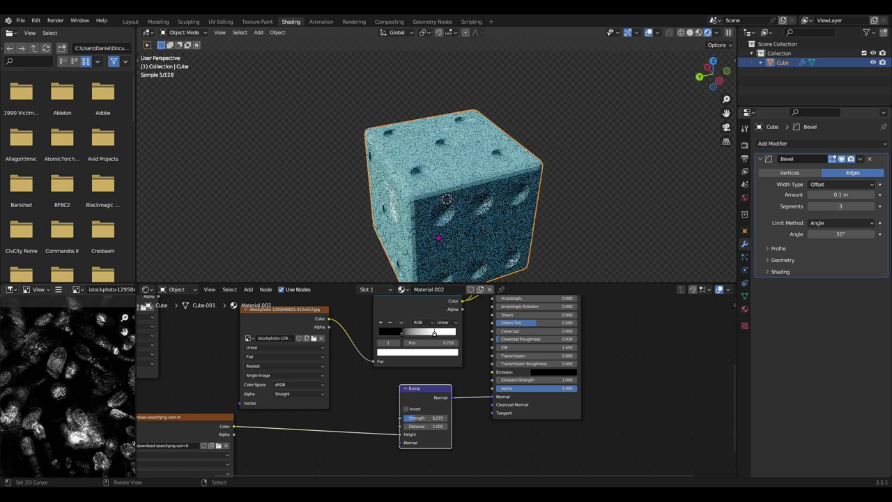
middle_click_drag(453, 305, 461, 436)
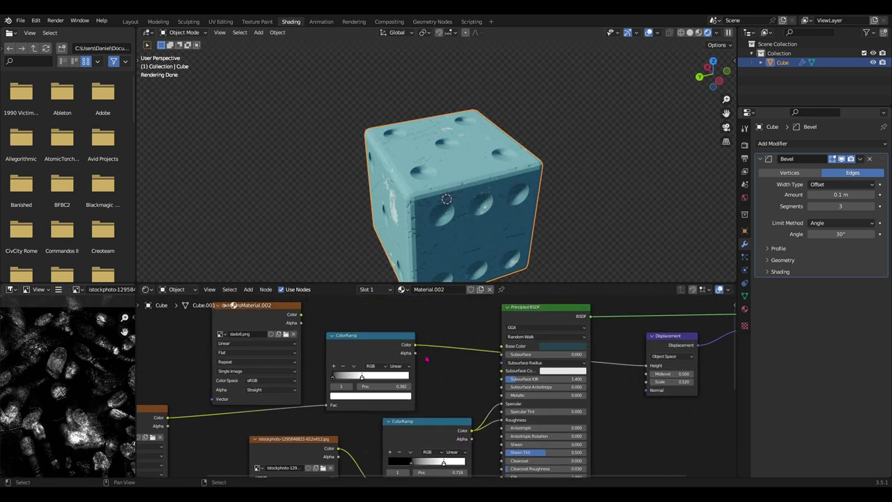
- Wire the dado6.png Color output into Base Color and zoom out the node editor
middle_click_drag(431, 348, 405, 379)
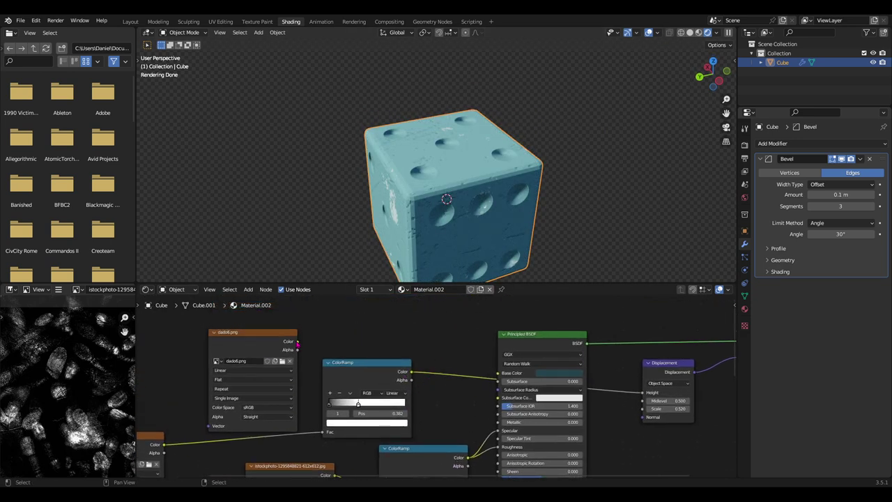
left_click_drag(296, 343, 498, 373)
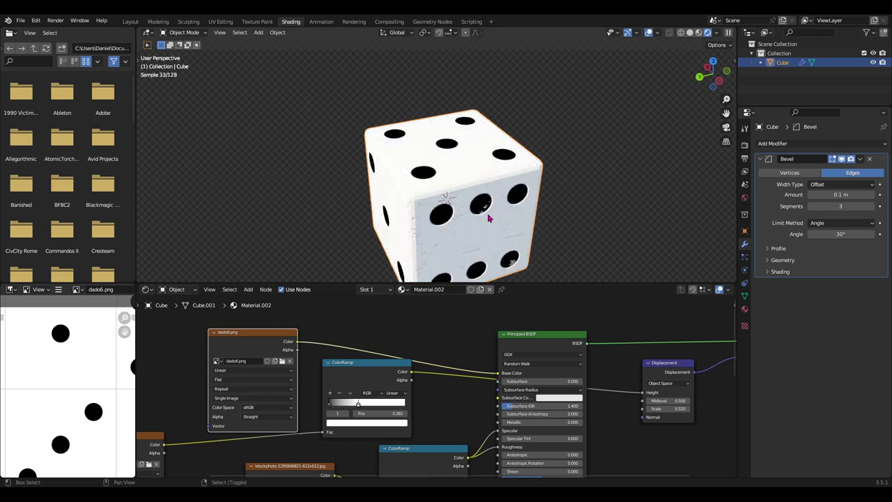
mouse_move(488, 218)
middle_mouse_down()
mouse_move(512, 194)
mouse_move(531, 226)
middle_mouse_up()
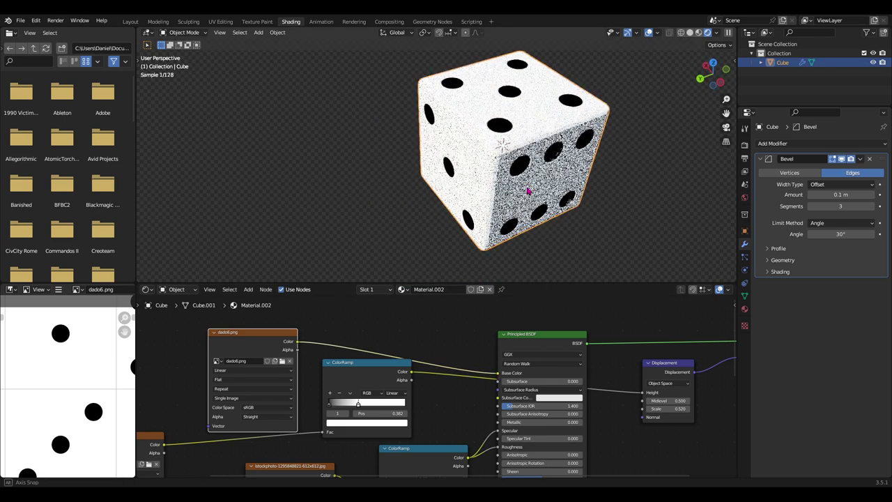
scroll(531, 226, "down", 3)
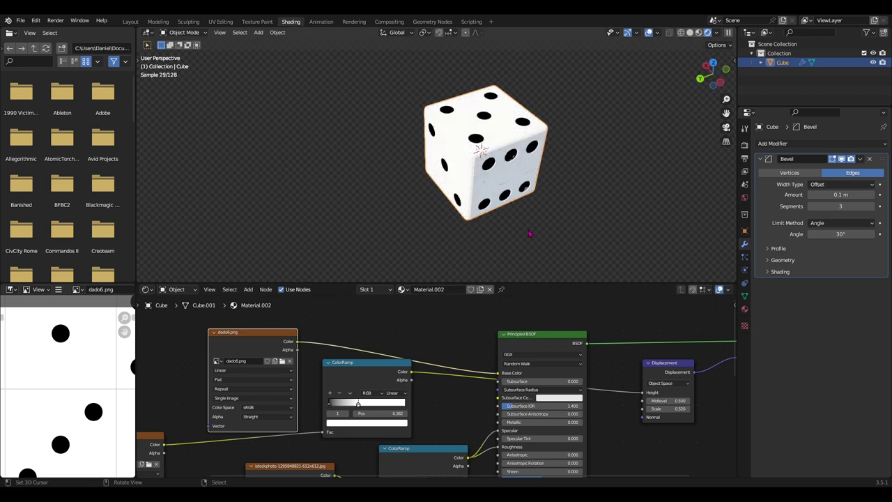
scroll(519, 204, "up", 2)
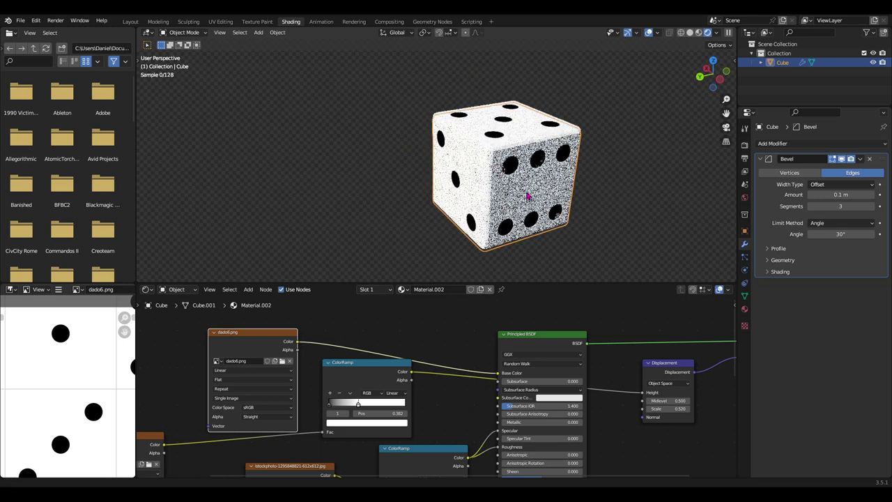
scroll(488, 400, "down", 1)
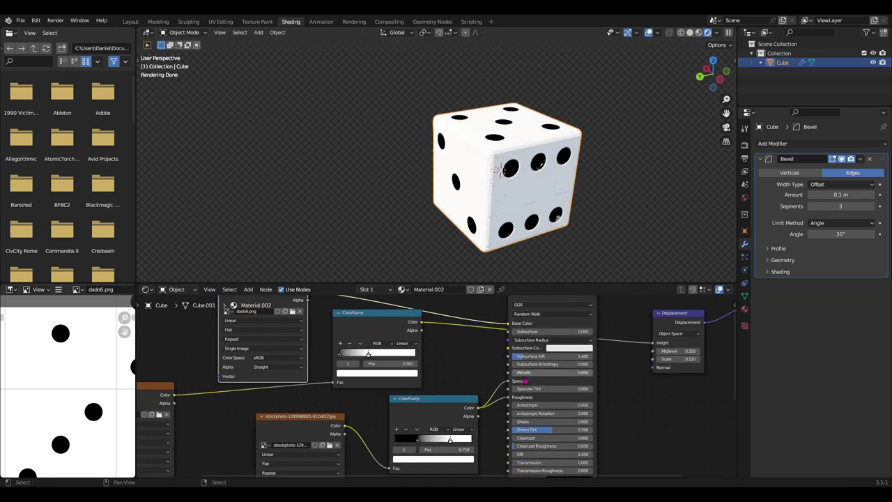
scroll(495, 401, "down", 1)
scroll(516, 404, "down", 1)
scroll(551, 408, "down", 1)
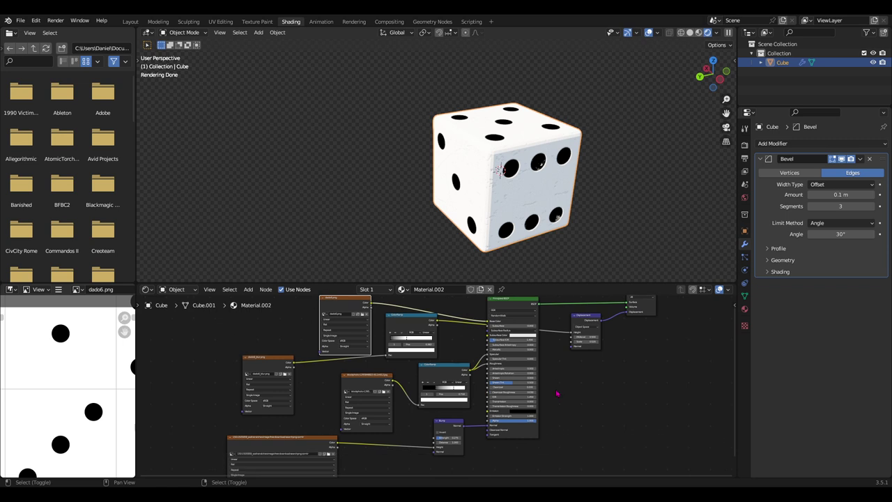
- Move the ColorRamp, Displacement, Material Output and blurred pip image nodes further right
scroll(557, 394, "down", 1)
left_click_drag(419, 344, 434, 341)
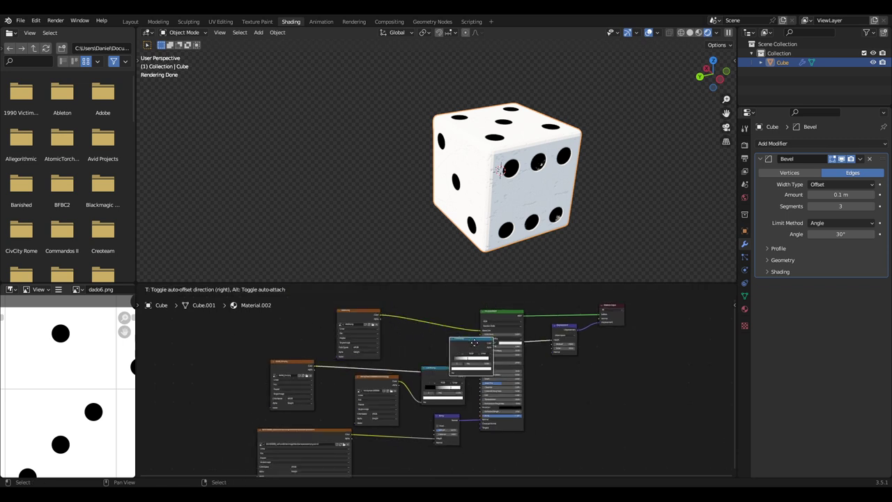
left_click_drag(434, 339, 517, 336)
middle_click_drag(619, 361, 583, 358)
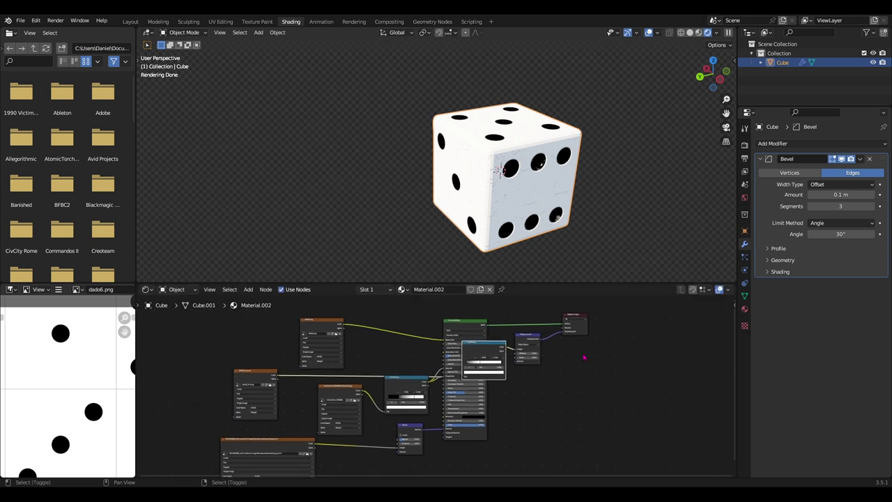
left_click_drag(586, 331, 672, 331)
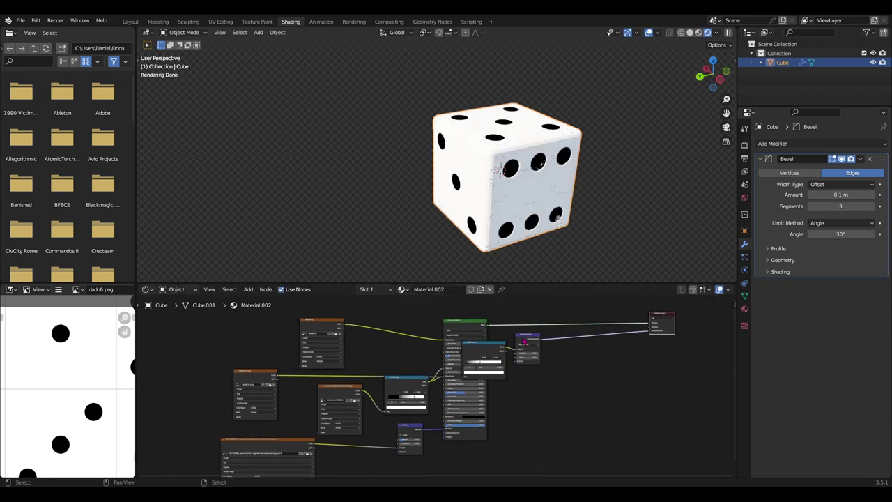
left_click_drag(525, 341, 620, 340)
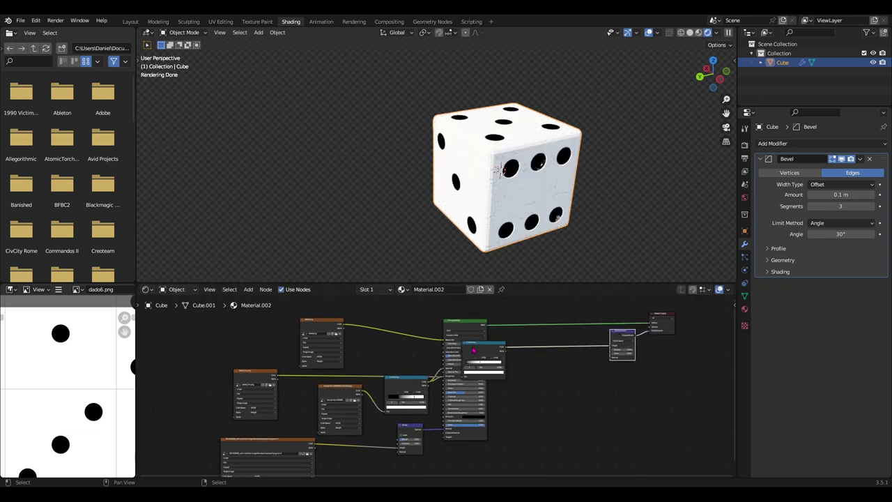
left_click_drag(474, 350, 561, 348)
left_click_drag(252, 372, 513, 370)
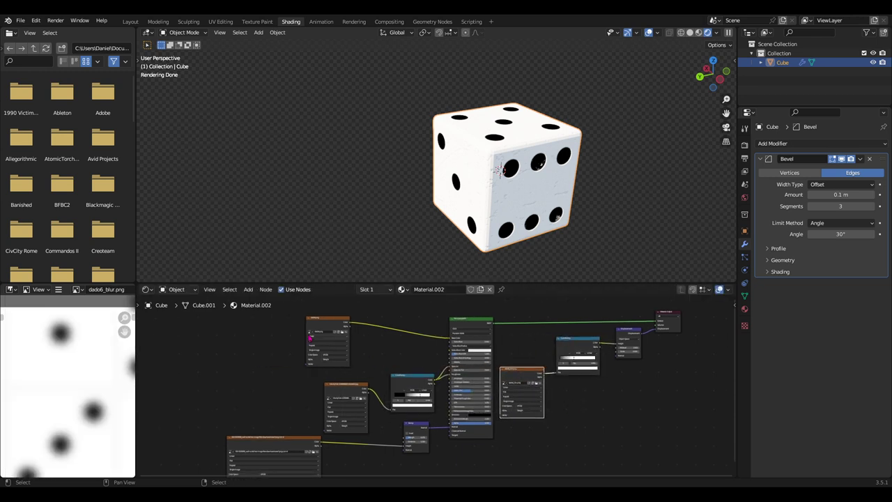
- Shift the dado6.png node left and reposition the Principled BSDF and Material Output nodes
left_click_drag(327, 327, 271, 335)
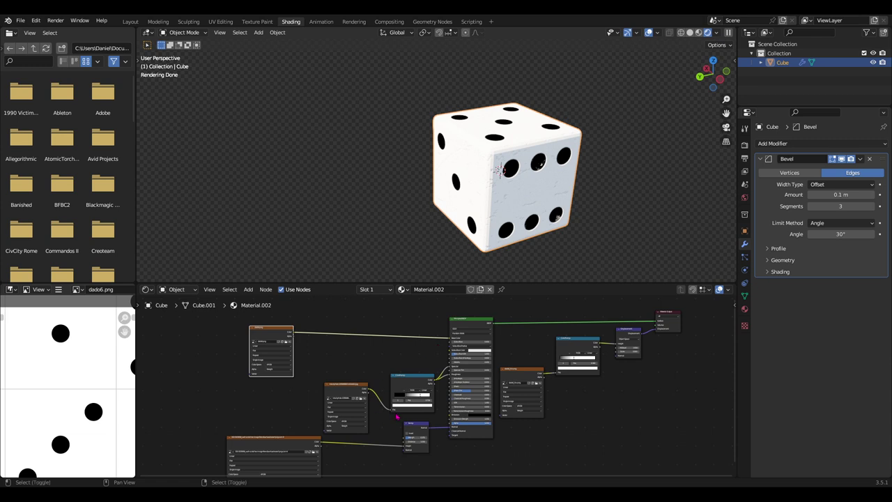
middle_click_drag(322, 359, 355, 363)
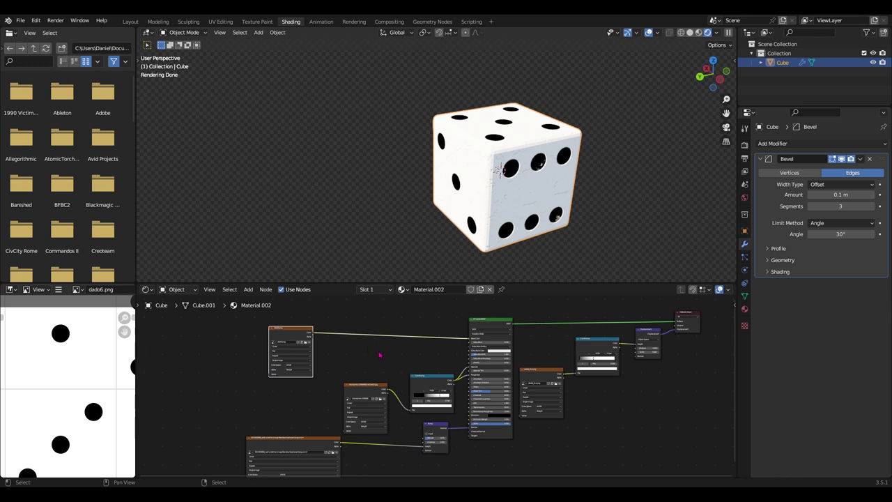
left_click_drag(490, 322, 493, 315)
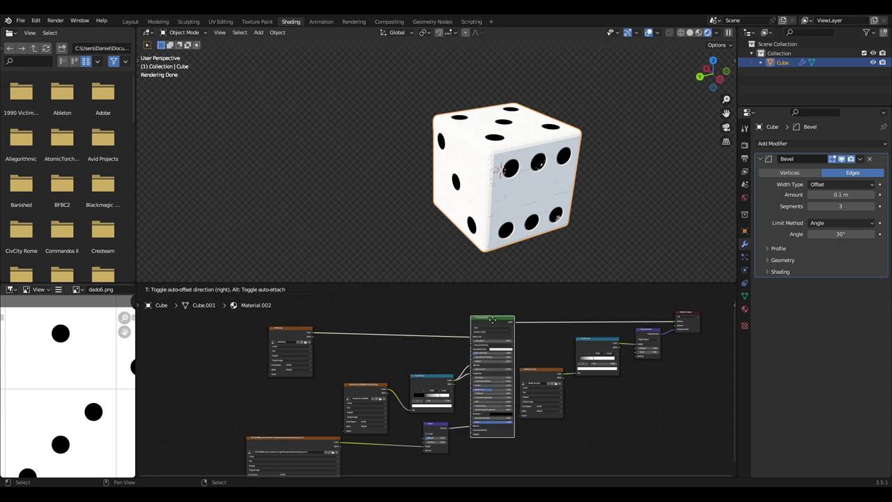
left_click_drag(493, 314, 494, 317)
left_click_drag(691, 316, 704, 317)
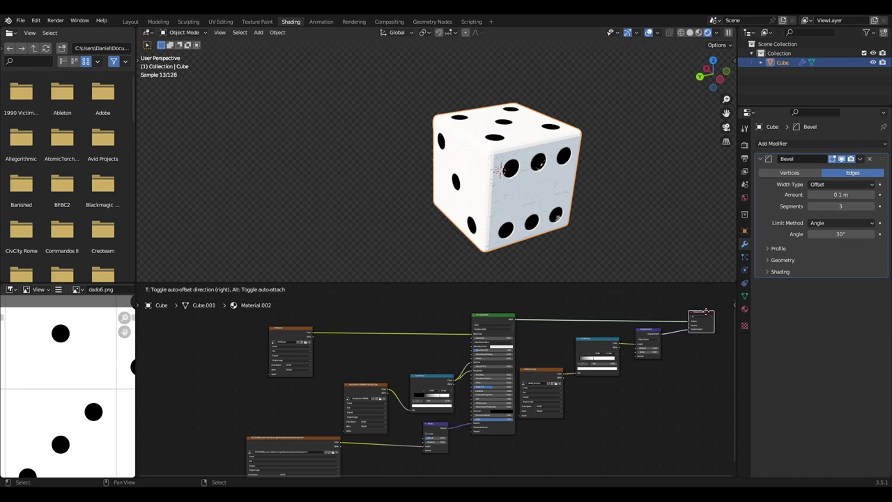
- Preview dado6_blur.png in a widened image editor
scroll(696, 324, "up", 1)
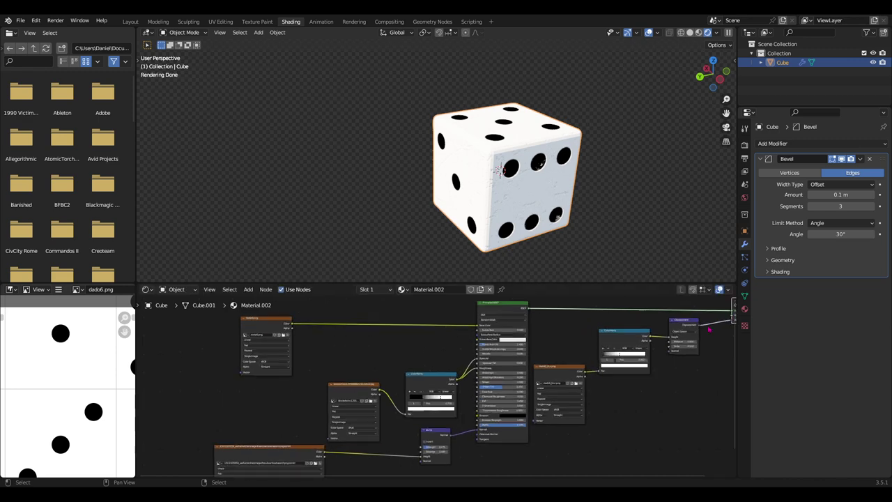
scroll(695, 324, "up", 2)
scroll(690, 341, "up", 1)
scroll(686, 359, "up", 1)
middle_click_drag(686, 359, 565, 381)
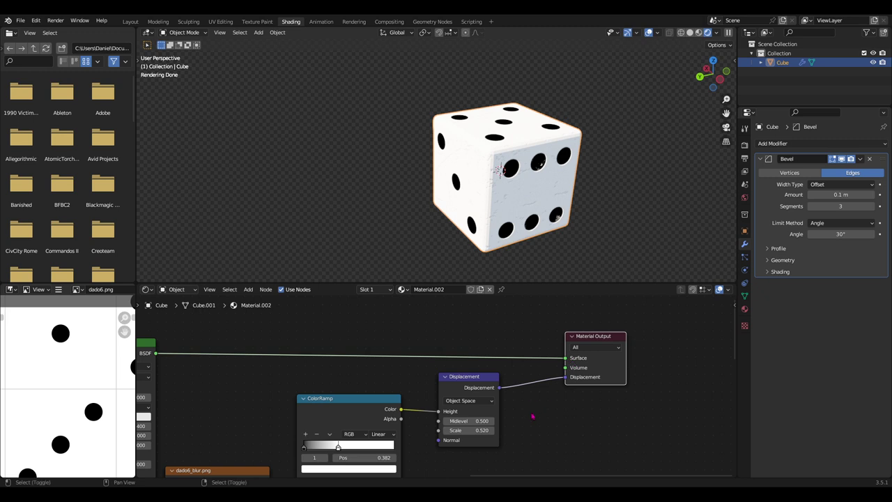
middle_click_drag(532, 417, 569, 388)
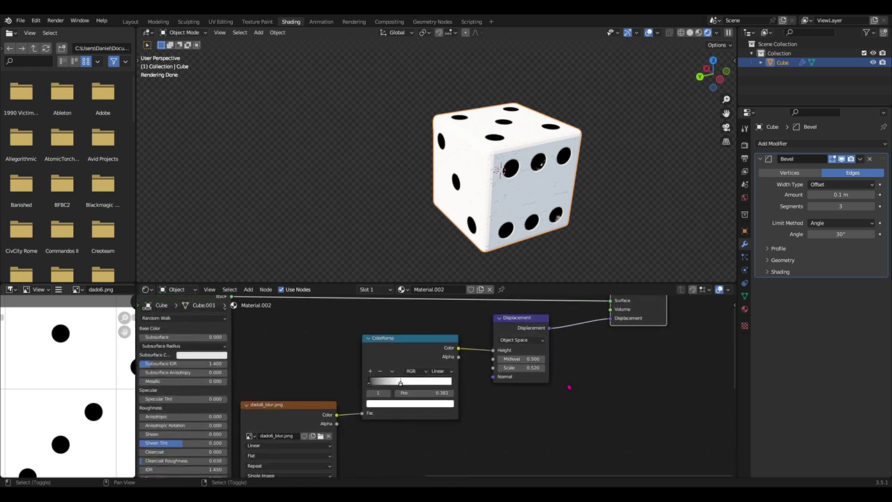
left_click(288, 414)
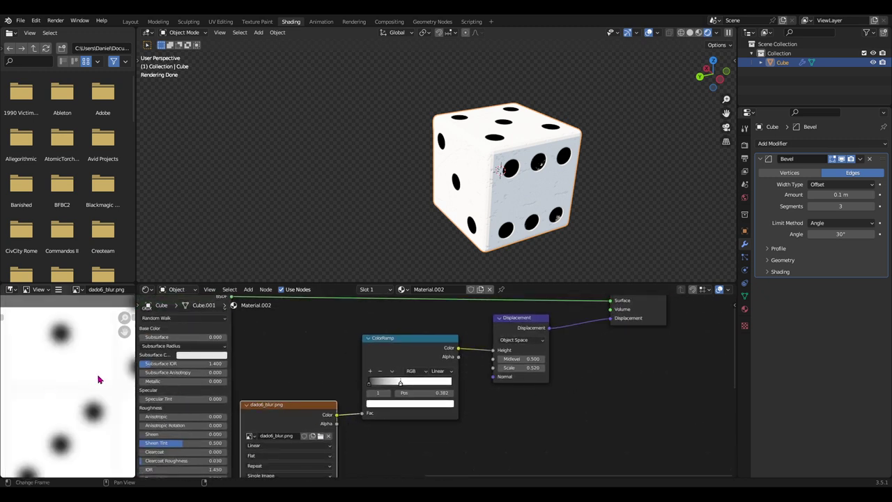
left_click_drag(137, 382, 189, 382)
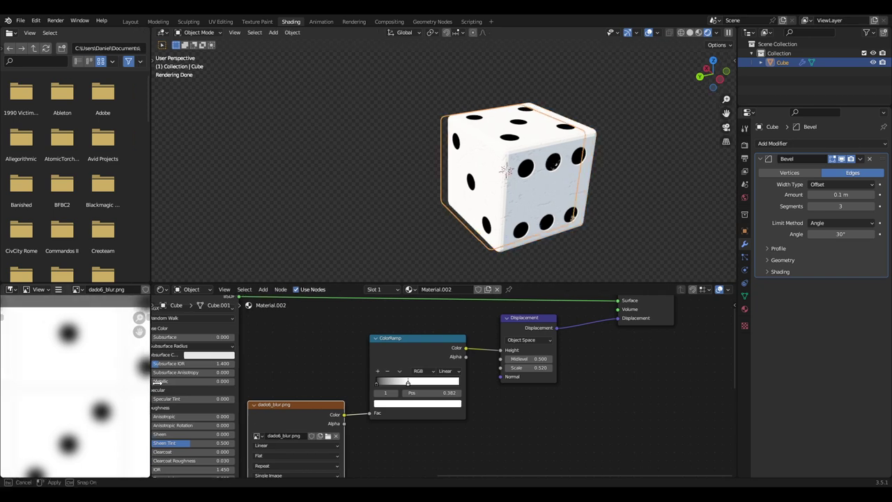
scroll(117, 408, "down", 4)
scroll(117, 408, "up", 3)
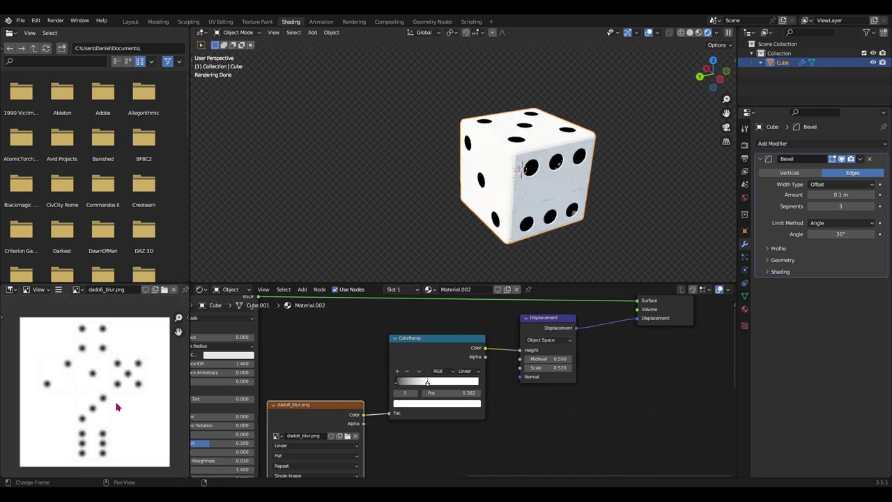
scroll(117, 406, "up", 5)
middle_click_drag(111, 374, 114, 416)
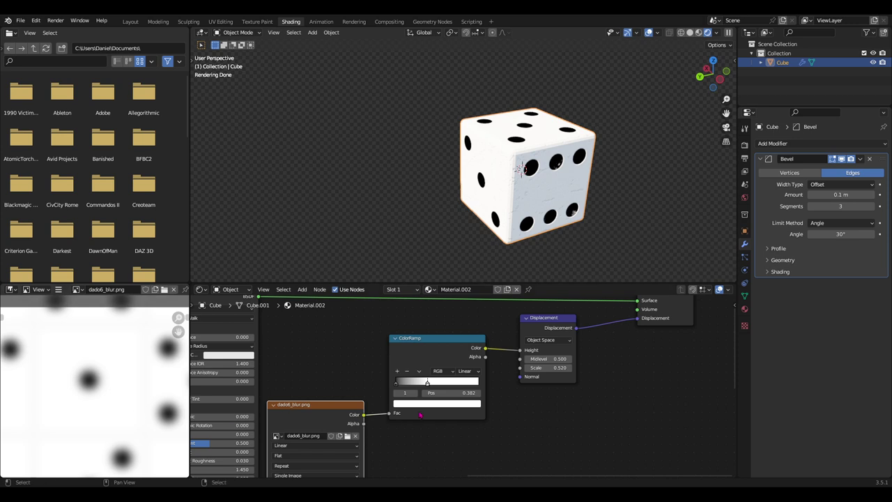
- Nudge the Displacement, ColorRamp and dado6_blur.png nodes into alignment
left_click_drag(549, 324, 564, 322)
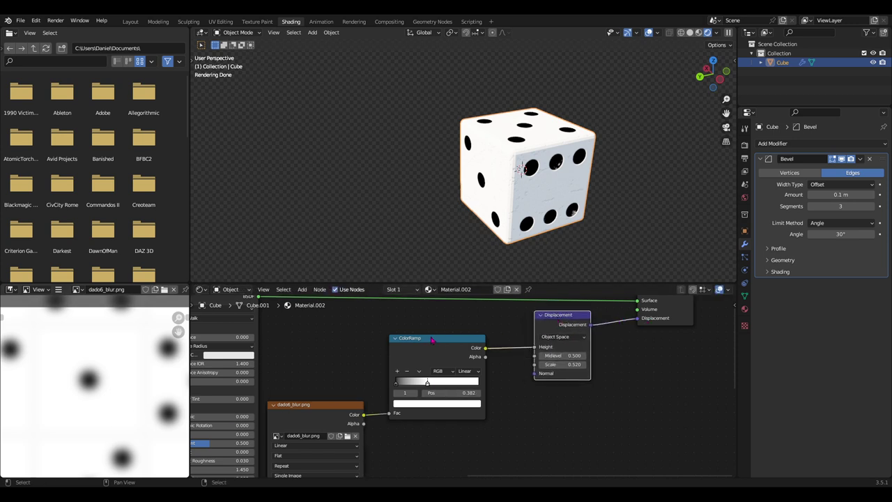
left_click_drag(432, 339, 444, 335)
left_click_drag(315, 419, 323, 410)
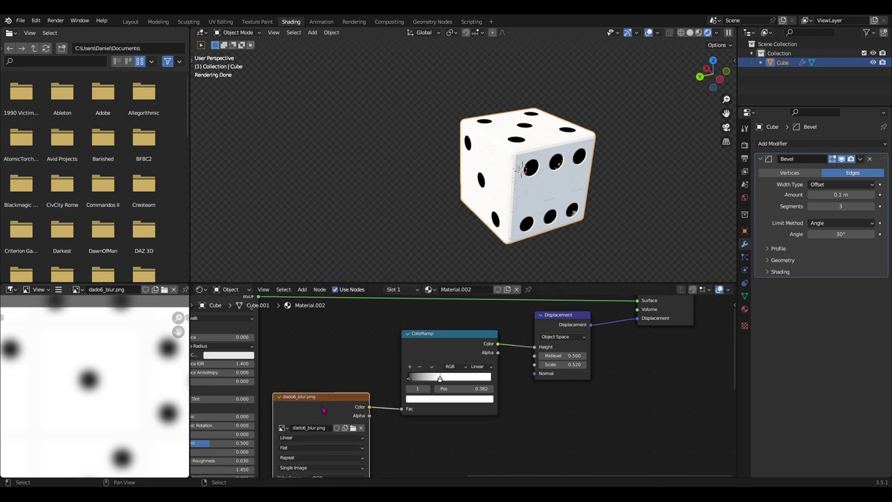
left_click_drag(440, 348, 443, 348)
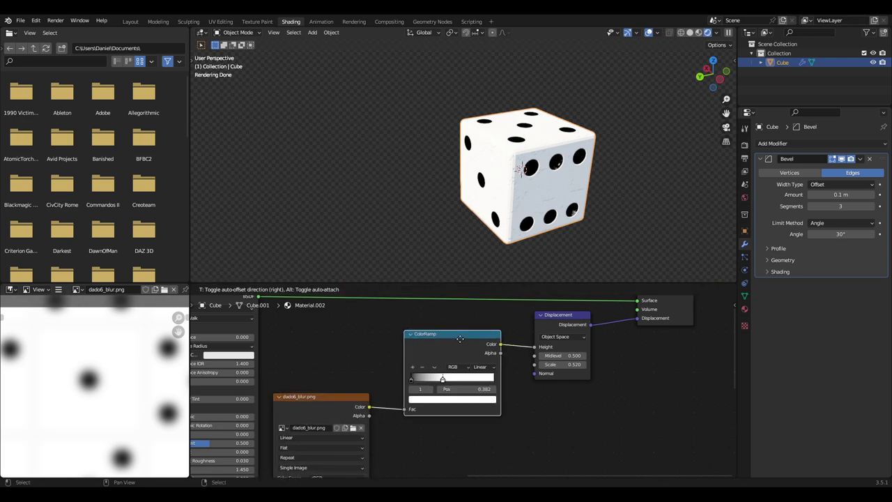
scroll(569, 214, "up", 5)
- Try ramp stop positions 0.668 and 0.350, settling on 0.414 for cleanly sunken pips
mouse_move(569, 214)
middle_mouse_down()
mouse_move(388, 188)
mouse_move(505, 211)
middle_mouse_up()
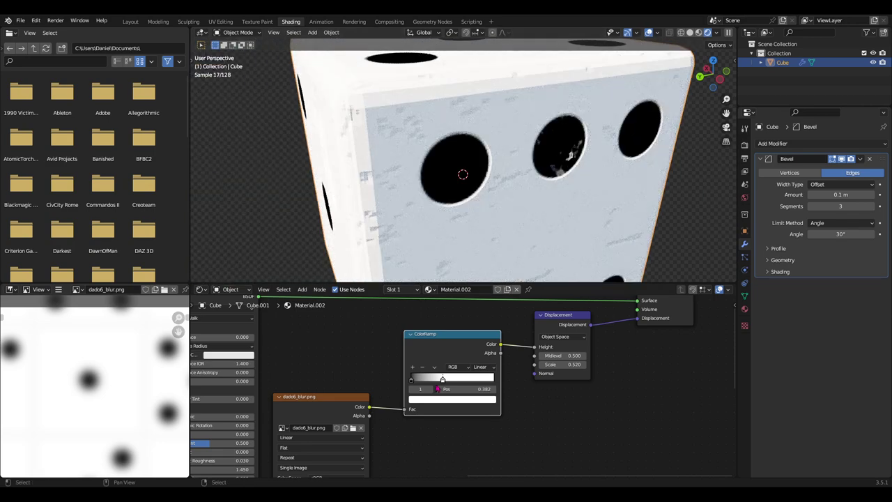
left_click_drag(444, 386, 478, 388)
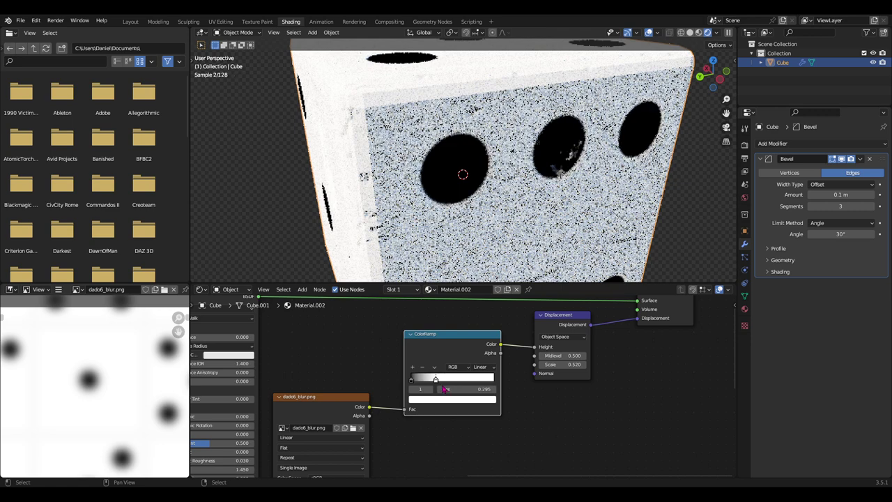
mouse_move(478, 388)
left_mouse_down()
mouse_move(448, 389)
mouse_move(455, 392)
left_mouse_up()
mouse_move(480, 201)
middle_mouse_down()
mouse_move(484, 213)
mouse_move(478, 202)
middle_mouse_up()
scroll(446, 390, "down", 2)
mouse_move(390, 386)
middle_mouse_down()
mouse_move(424, 396)
mouse_move(270, 330)
middle_mouse_up()
scroll(424, 395, "down", 2)
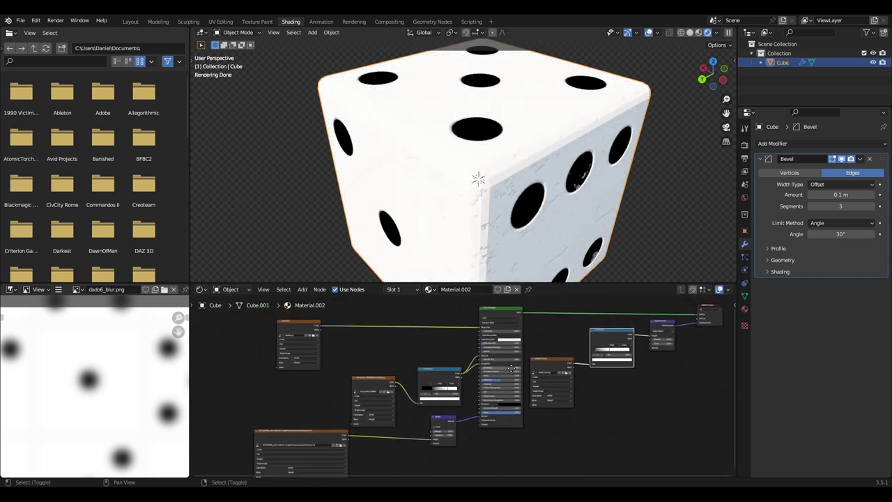
- Move the dado6.png image node next to the Principled BSDF
left_click(300, 327)
mouse_move(302, 330)
left_mouse_down()
mouse_move(432, 317)
mouse_move(378, 324)
left_mouse_up()
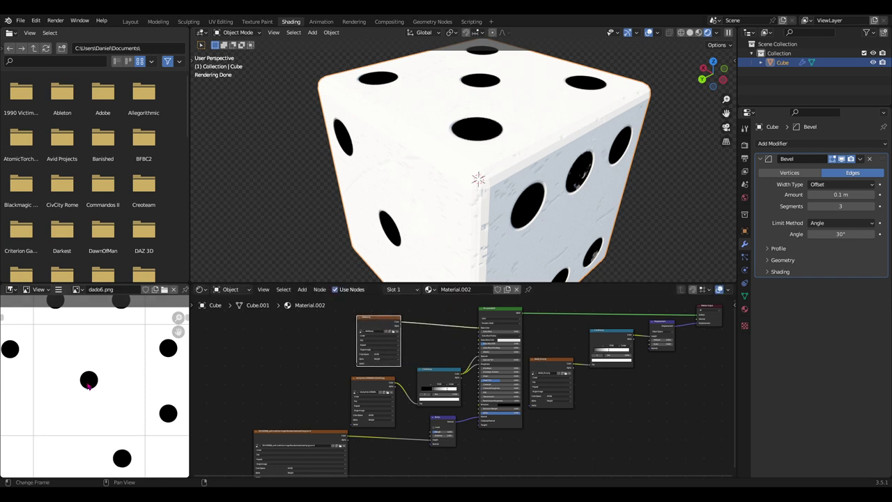
scroll(99, 402, "down", 4)
scroll(101, 404, "up", 3)
scroll(104, 405, "down", 3)
scroll(110, 408, "up", 4)
scroll(112, 408, "down", 3)
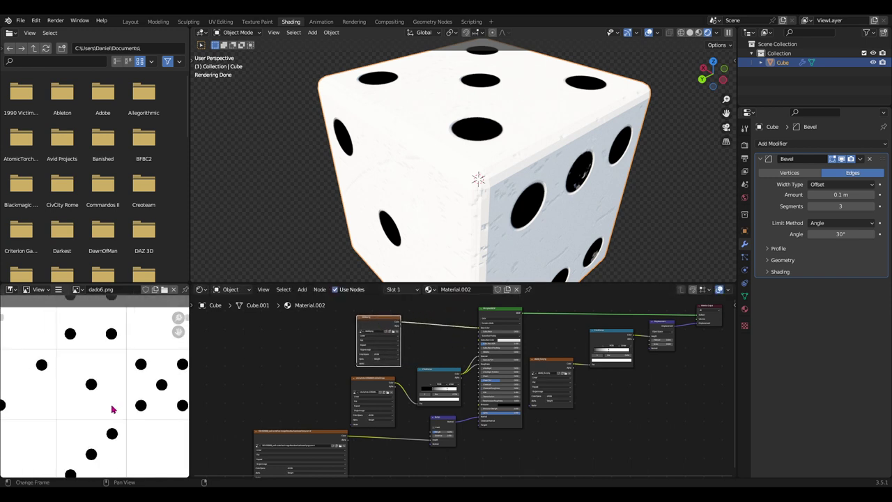
scroll(114, 408, "up", 3)
scroll(115, 408, "down", 2)
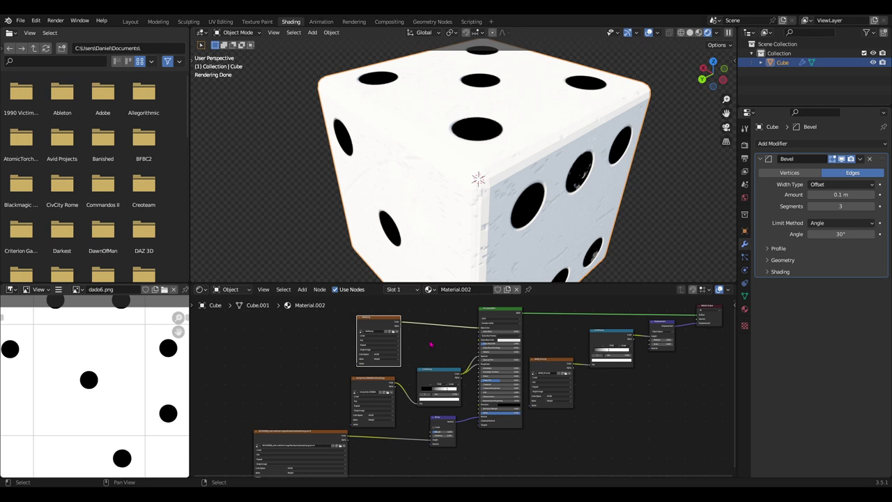
- Raise the roughness ColorRamp, nudge the scratch texture node, and shift dado6.png slightly left
left_click_drag(446, 376, 446, 365)
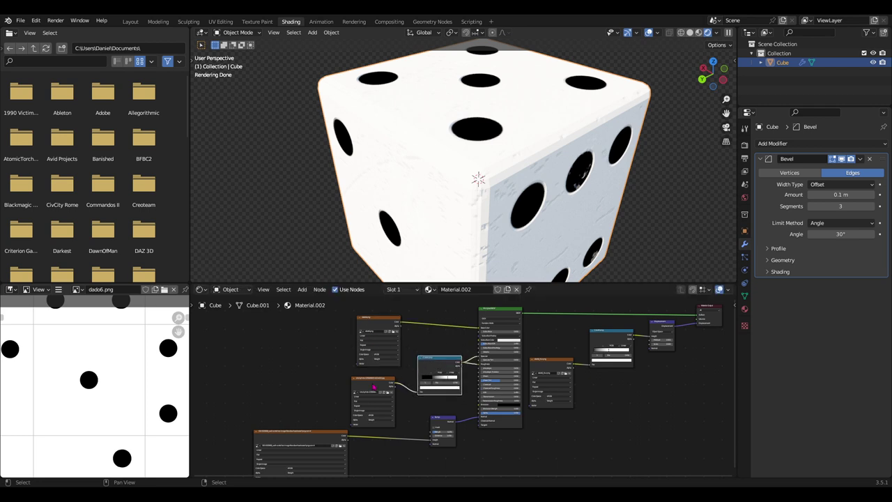
left_click_drag(370, 385, 373, 385)
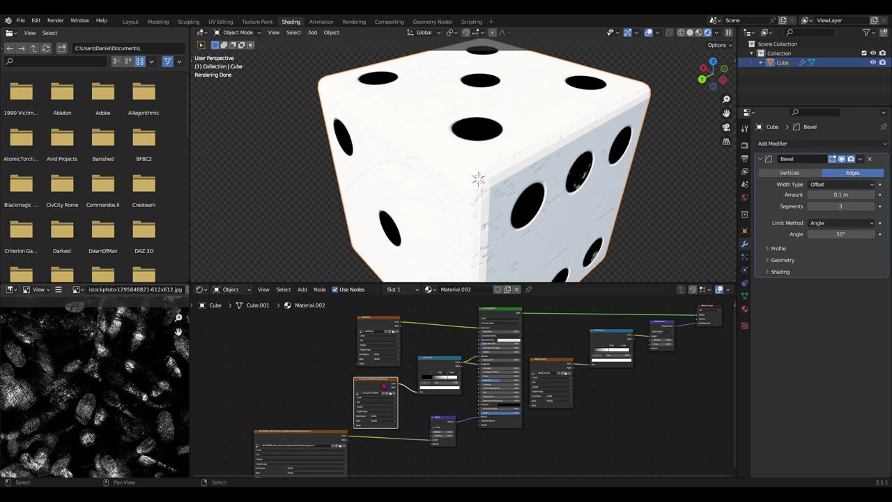
left_click_drag(383, 385, 375, 383)
scroll(516, 363, "up", 2)
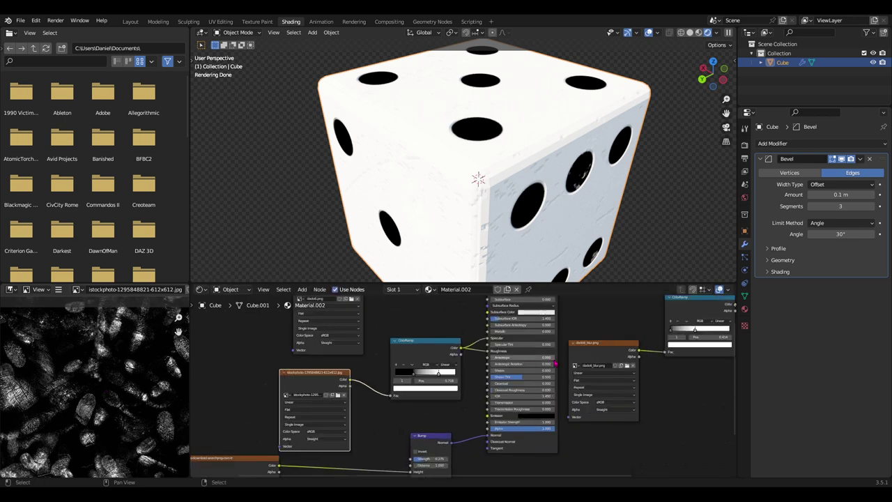
scroll(505, 363, "up", 2)
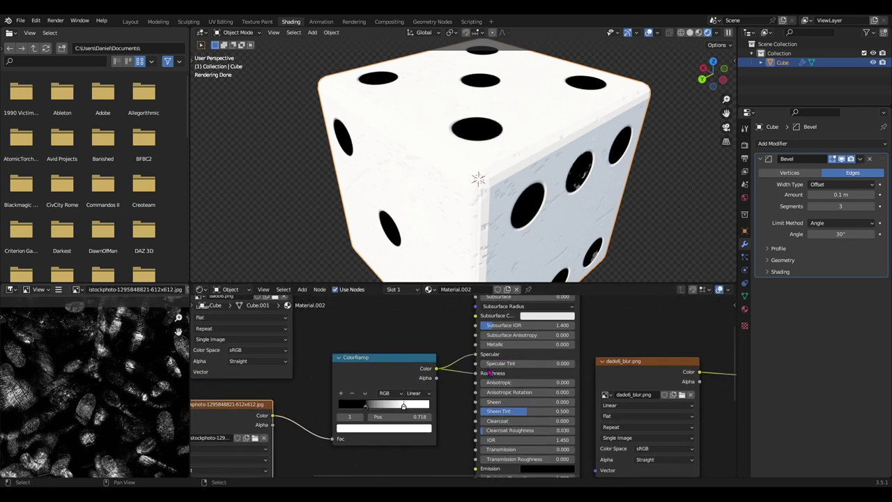
left_click_drag(380, 362, 382, 356)
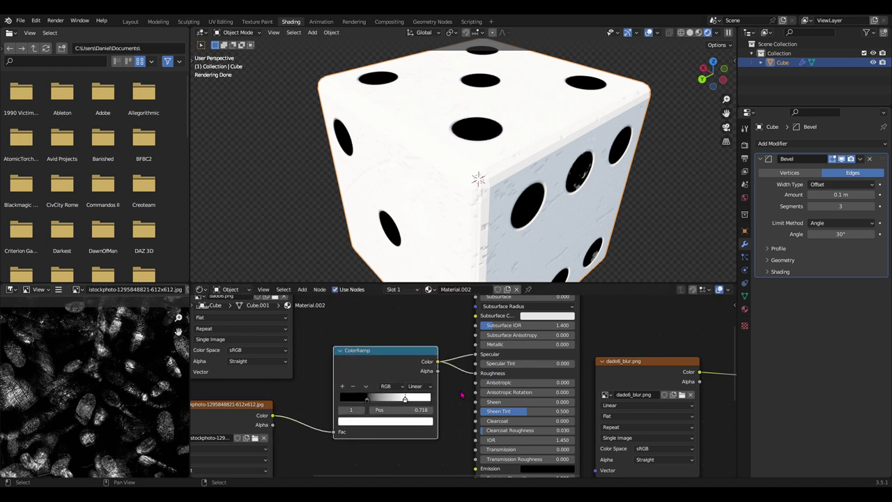
scroll(531, 400, "down", 1)
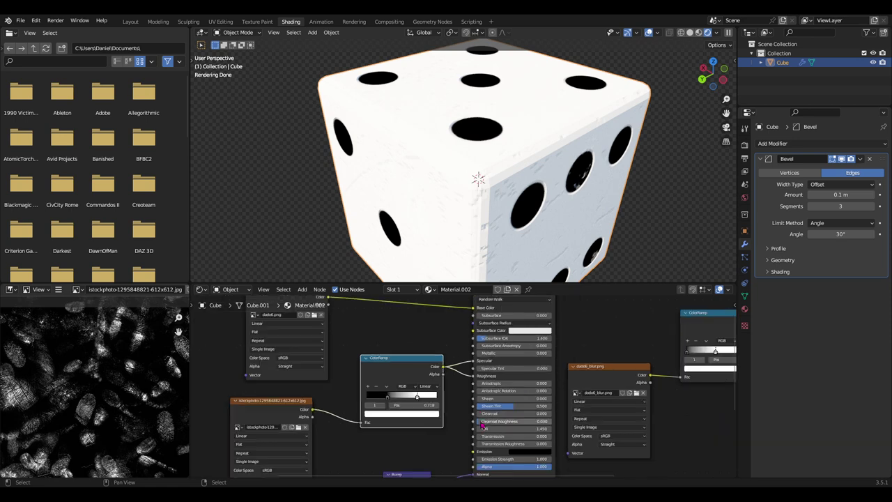
scroll(488, 394, "down", 1)
middle_click_drag(388, 340, 395, 381)
left_click_drag(348, 377, 319, 376)
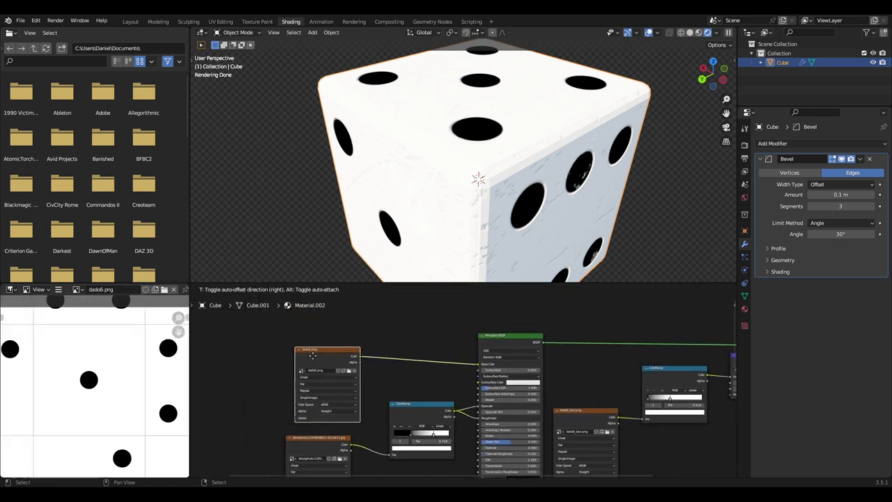
- Insert a Hue Saturation Value node between dado6.png and Base Color with Saturation 2.0 and Value 0.1
key("shift+a")
type("h")
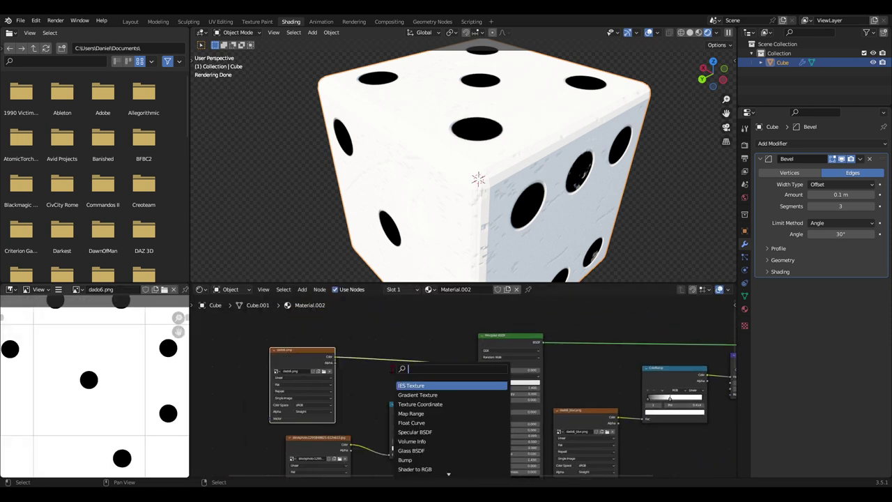
type("ol")
key("BackSpace")
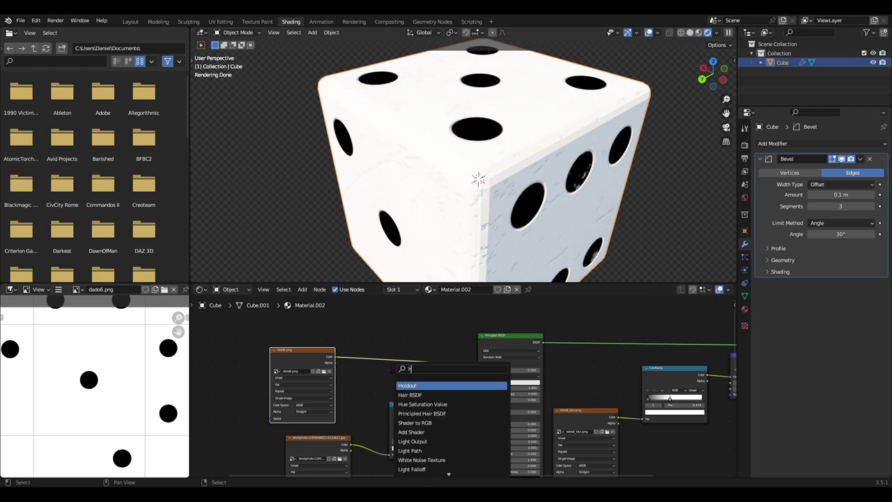
type("sv")
key("Return")
left_click(408, 362)
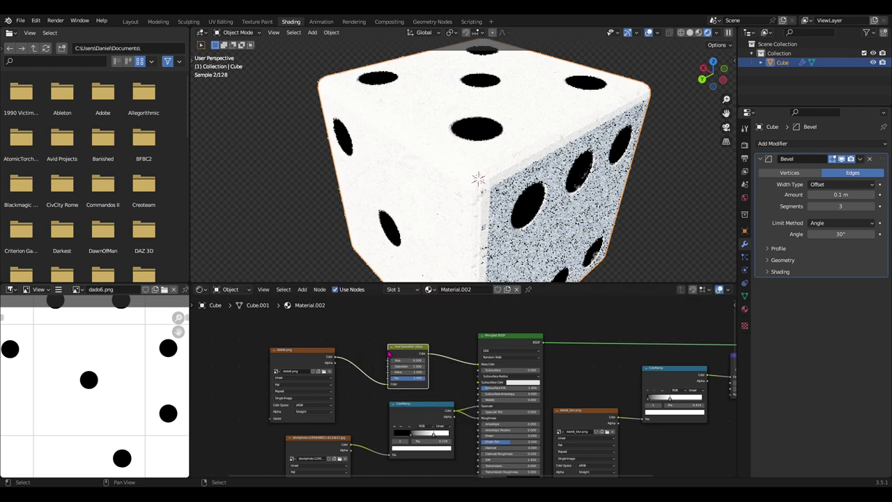
scroll(418, 366, "up", 3)
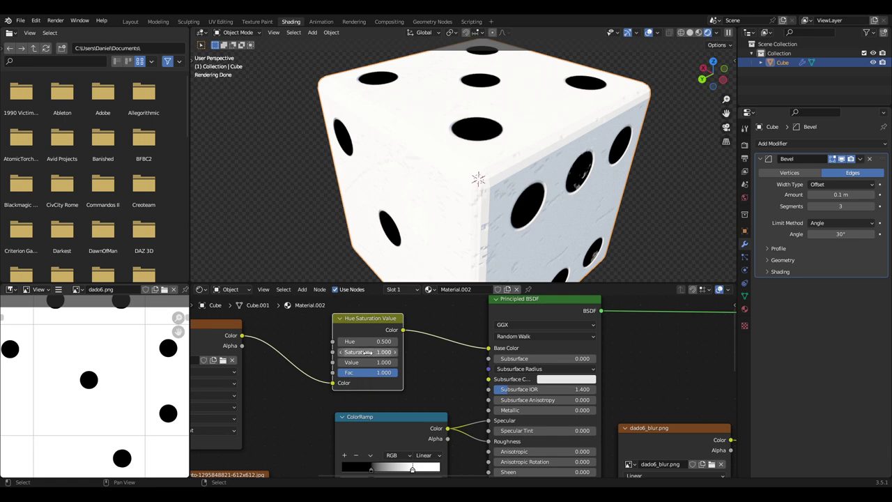
mouse_move(365, 352)
left_mouse_down()
mouse_move(390, 352)
mouse_move(352, 361)
mouse_move(390, 342)
left_mouse_up()
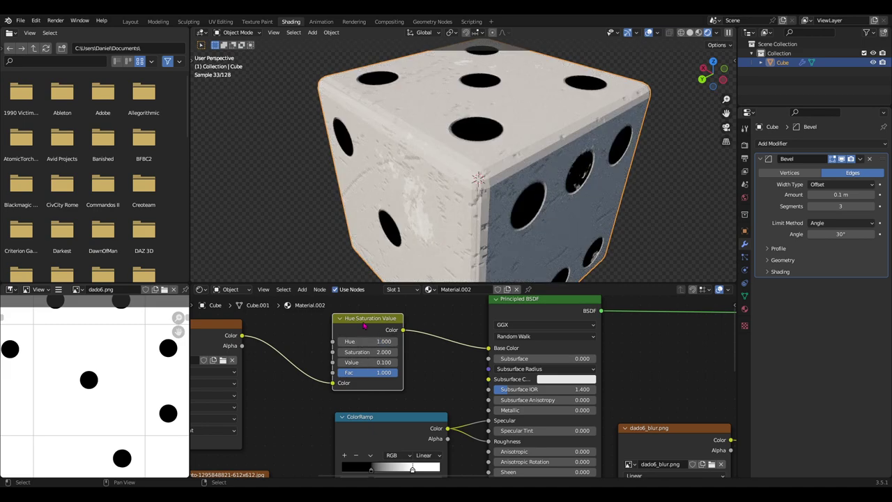
- Delete the Hue Saturation Value node and add an RGB colour node
key("x")
key("shift+a")
type("r")
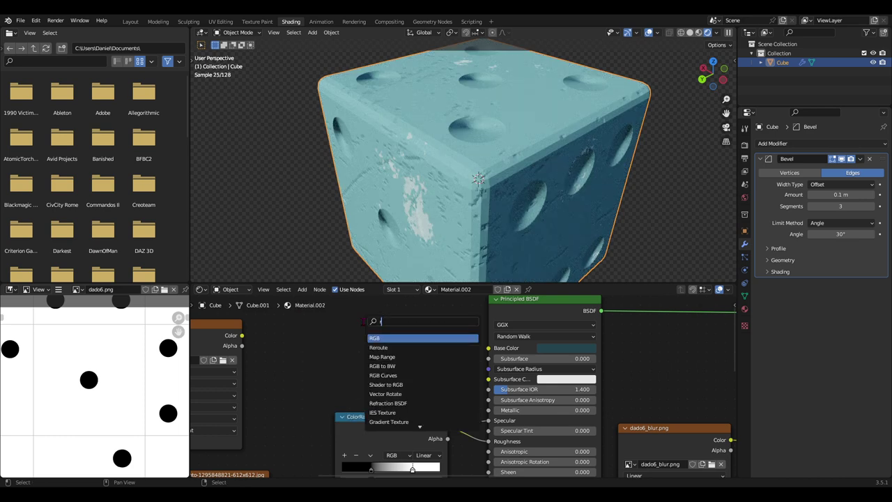
type("gb")
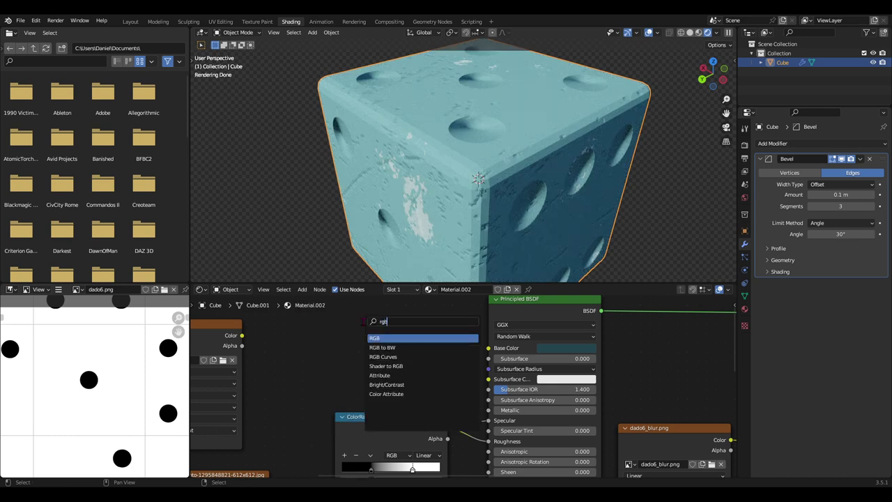
key("Return")
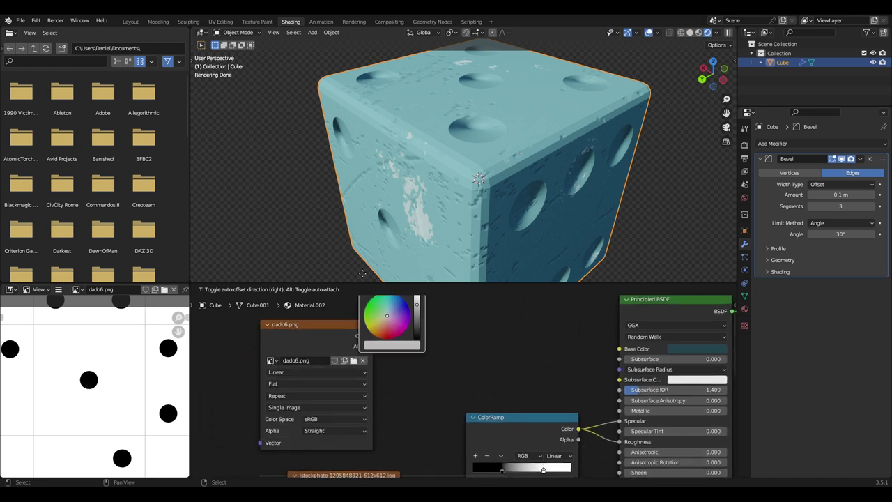
left_click(281, 306)
- Add a Math node set to Multiply, routing the RGB colour through it into Base Color
key("shift+a")
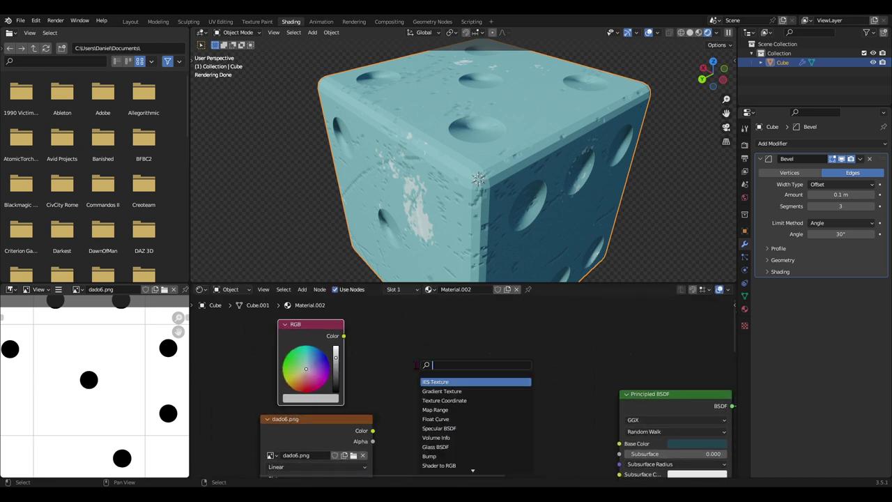
type("add")
key("Return")
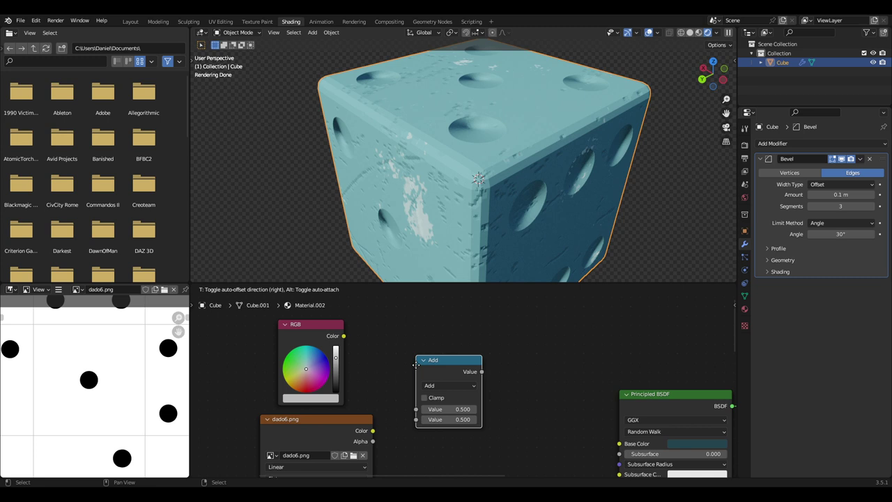
left_click(416, 364)
left_click(445, 385)
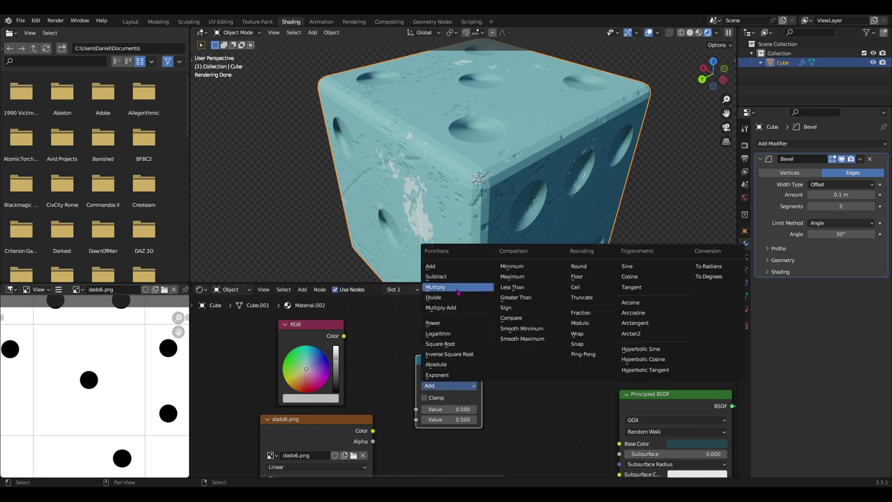
left_click(458, 292)
scroll(344, 398, "down", 1)
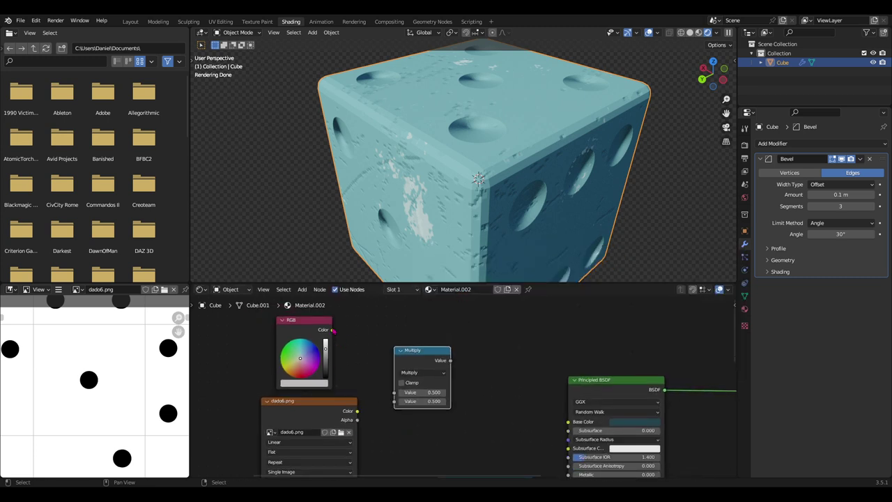
mouse_move(333, 333)
left_mouse_down()
mouse_move(394, 392)
mouse_move(389, 408)
mouse_move(395, 401)
left_mouse_up()
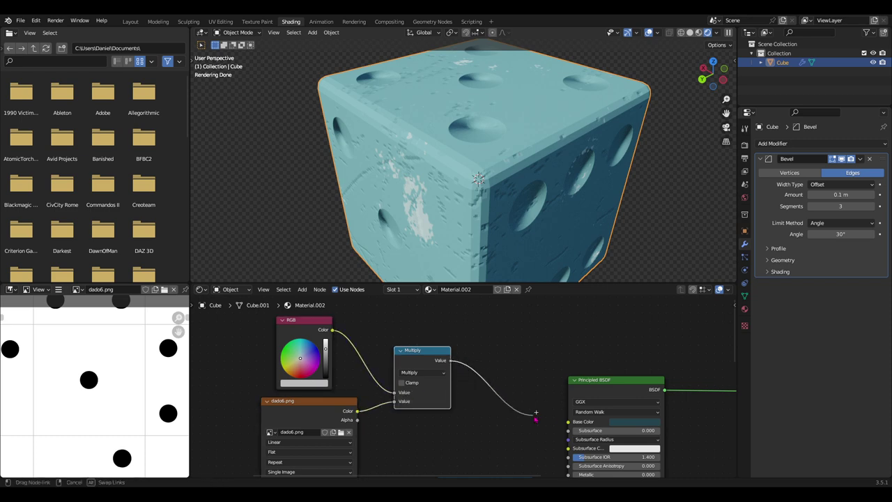
left_click_drag(450, 360, 568, 422)
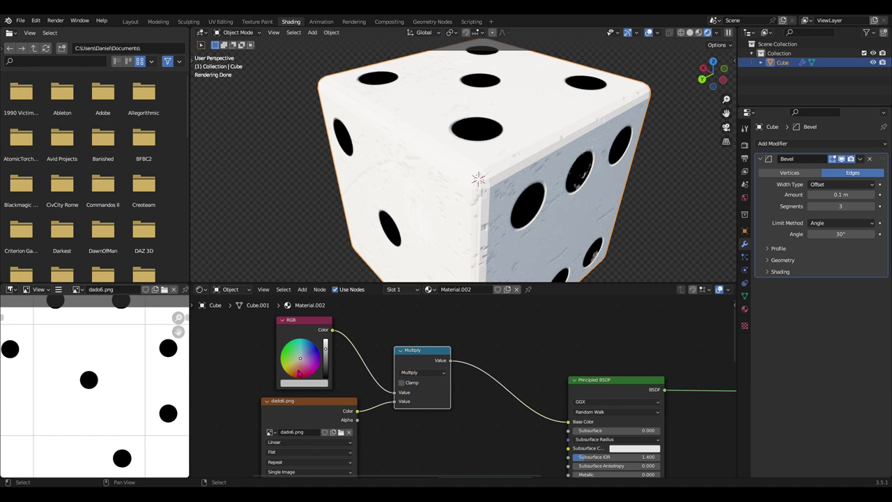
- Give the RGB node a light blue colour and delete the Multiply node
left_click(305, 348)
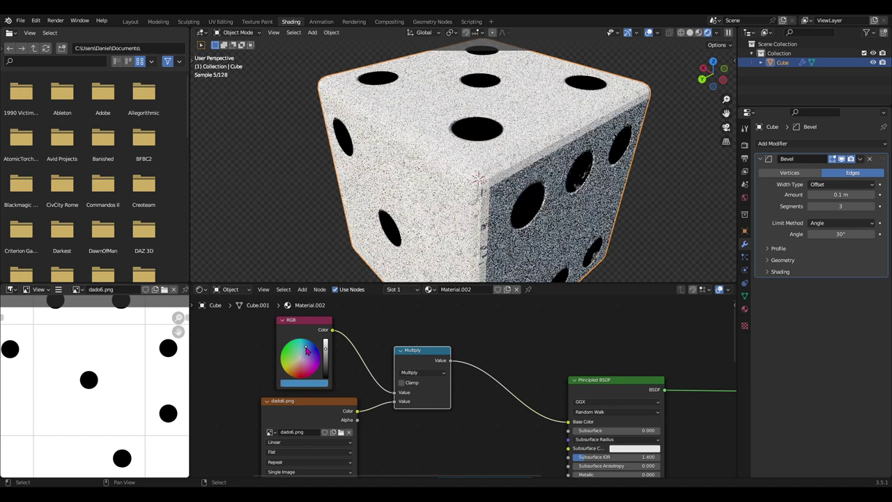
left_click(326, 348)
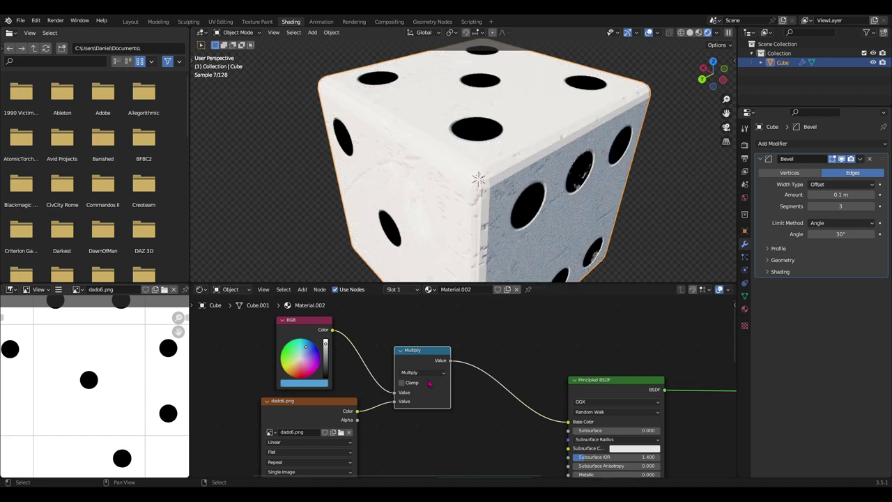
key("Delete")
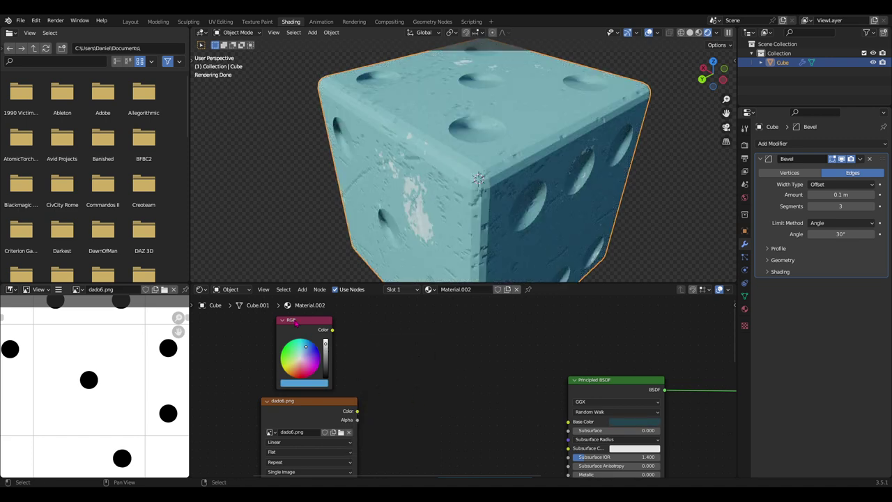
- Delete the RGB node and connect the dado6 image Color straight to Base Color
key("Delete")
scroll(448, 408, "down", 2)
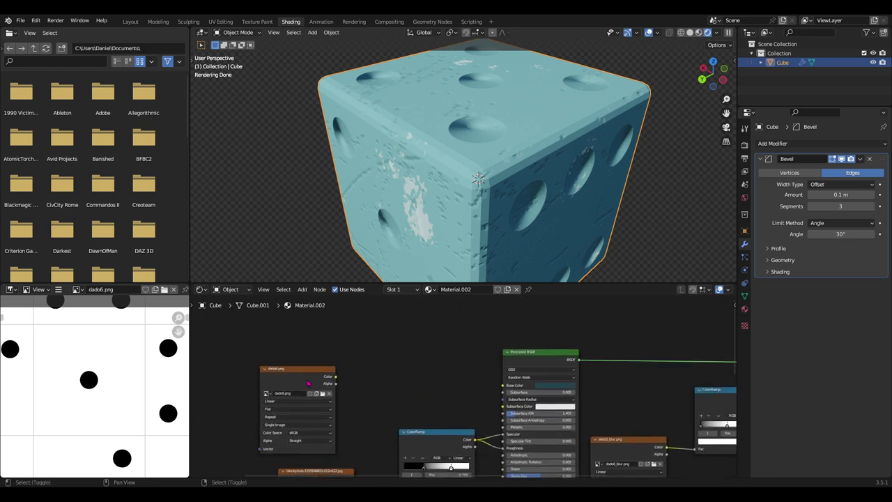
left_click_drag(336, 379, 496, 385)
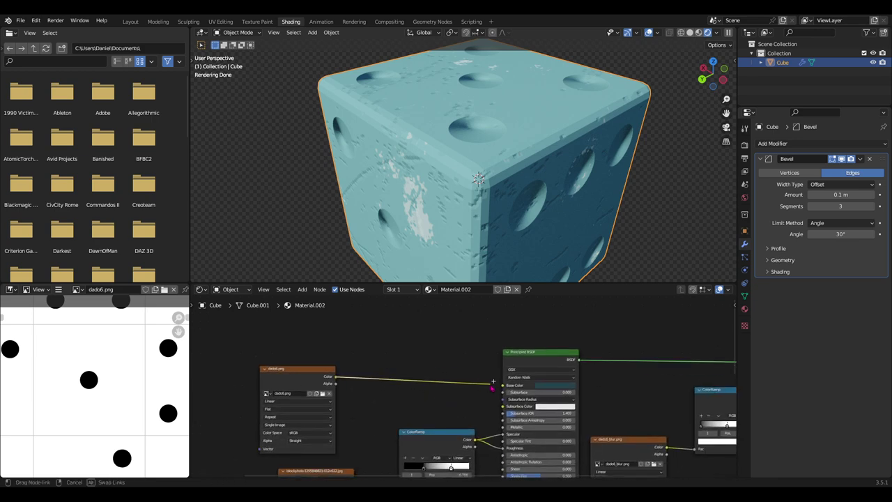
scroll(494, 385, "down", 1)
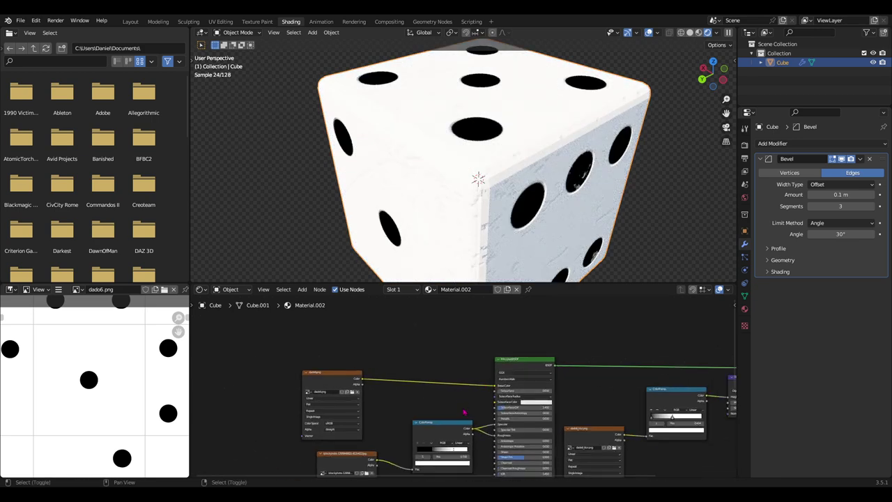
middle_click_drag(494, 385, 462, 355)
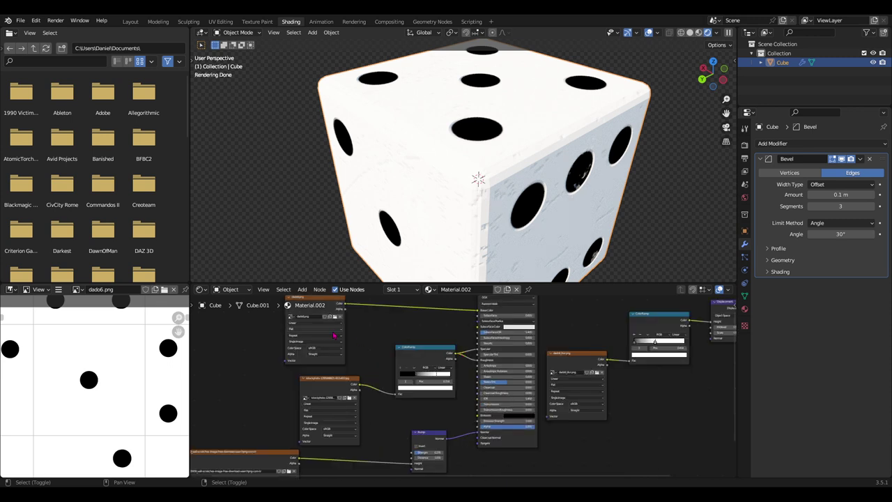
- Tidy the dado6, istockphoto, Bump and wall-scratches nodes, then view the die's top face
left_click_drag(334, 335, 320, 337)
left_click(330, 385)
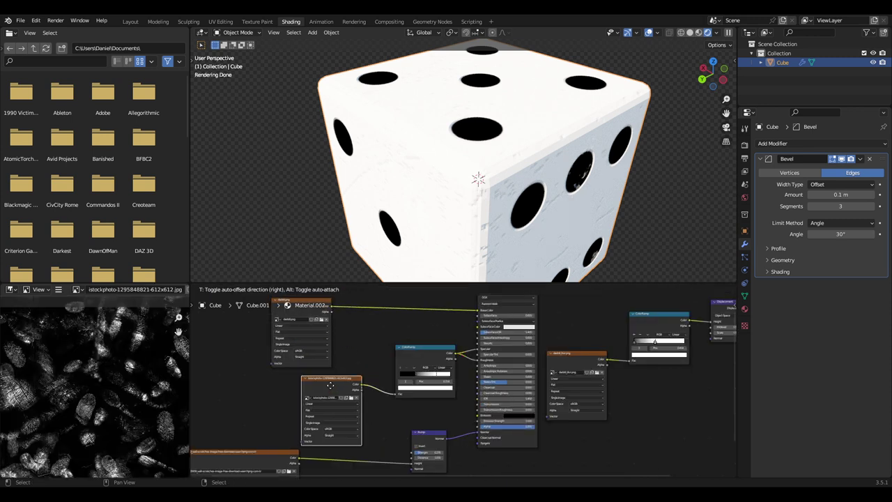
left_click_drag(330, 385, 348, 385)
middle_click_drag(406, 474, 422, 410)
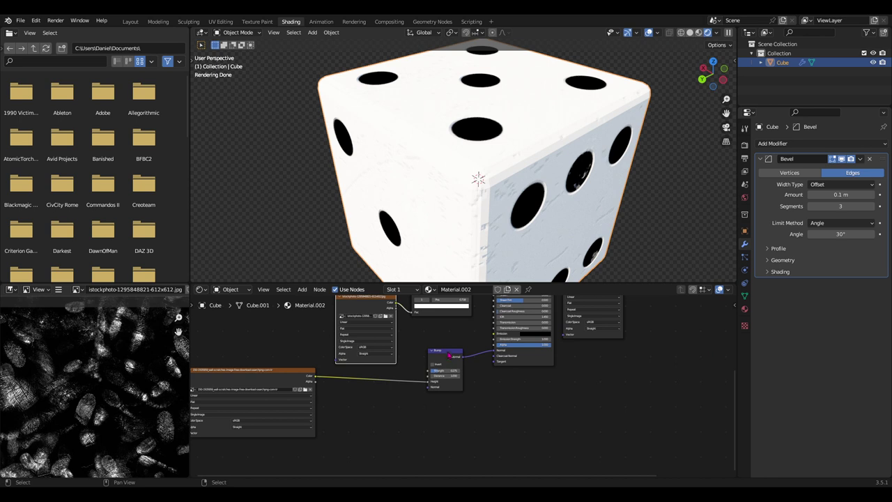
left_click_drag(448, 354, 459, 349)
middle_click_drag(421, 392, 464, 401)
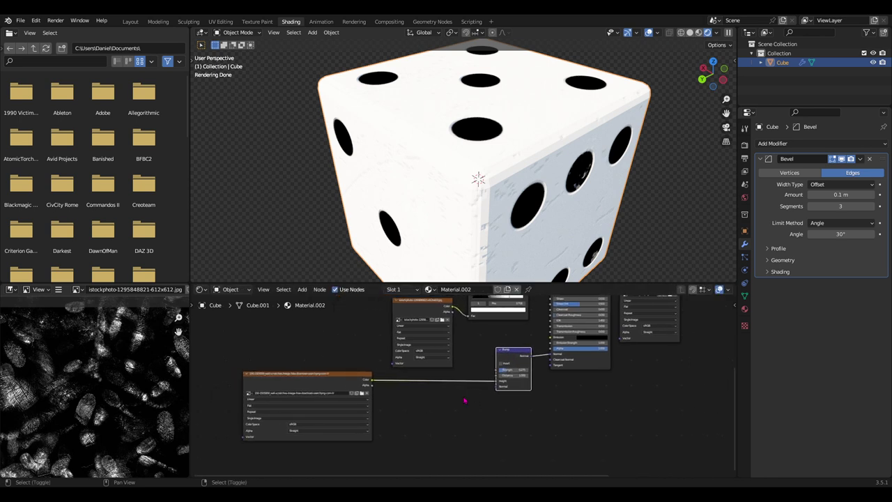
left_click_drag(319, 402, 420, 407)
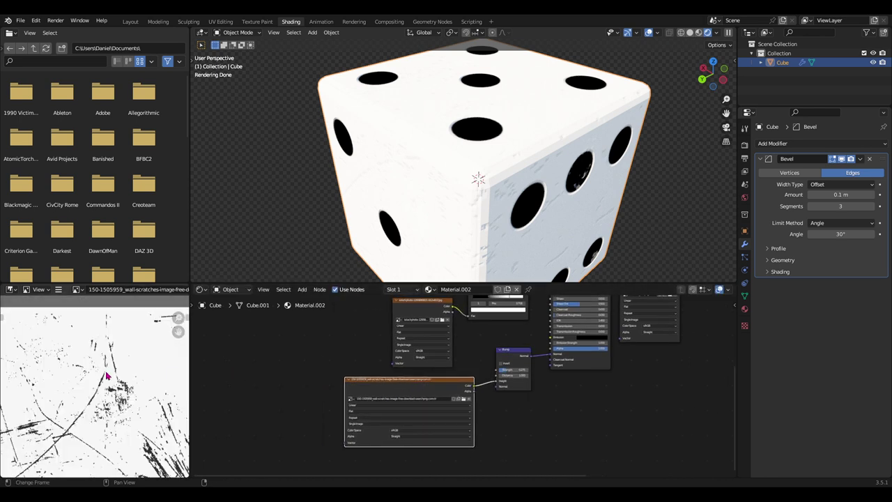
mouse_move(485, 228)
middle_mouse_down()
mouse_move(522, 209)
mouse_move(492, 223)
mouse_move(572, 239)
middle_mouse_up()
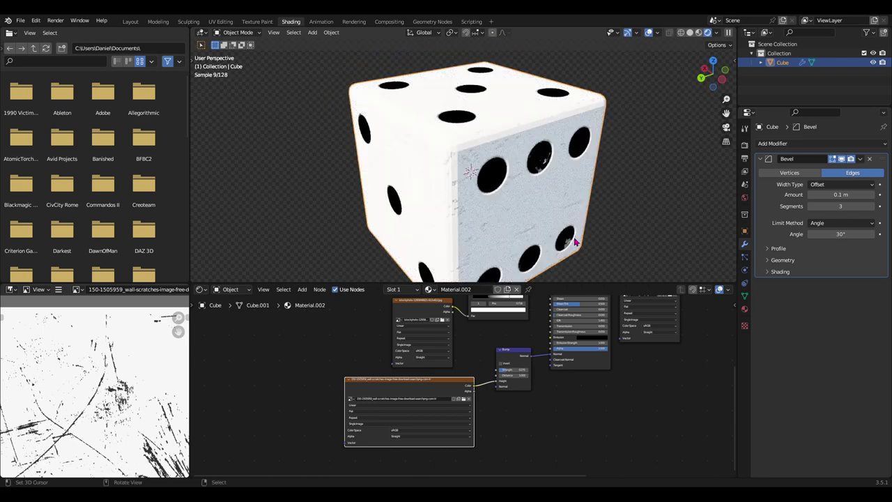
- Change the Bump node's Strength from 0.275 to about 0.558 and inspect the die's scratches
scroll(460, 387, "up", 1)
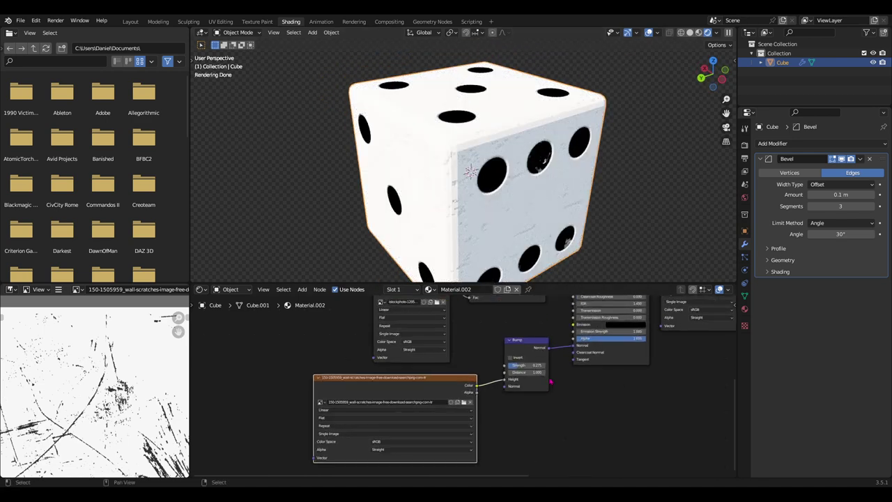
mouse_move(526, 365)
left_mouse_down()
mouse_move(512, 365)
mouse_move(564, 374)
left_mouse_up()
scroll(546, 384, "up", 2, "shift")
scroll(530, 387, "up", 1, "shift")
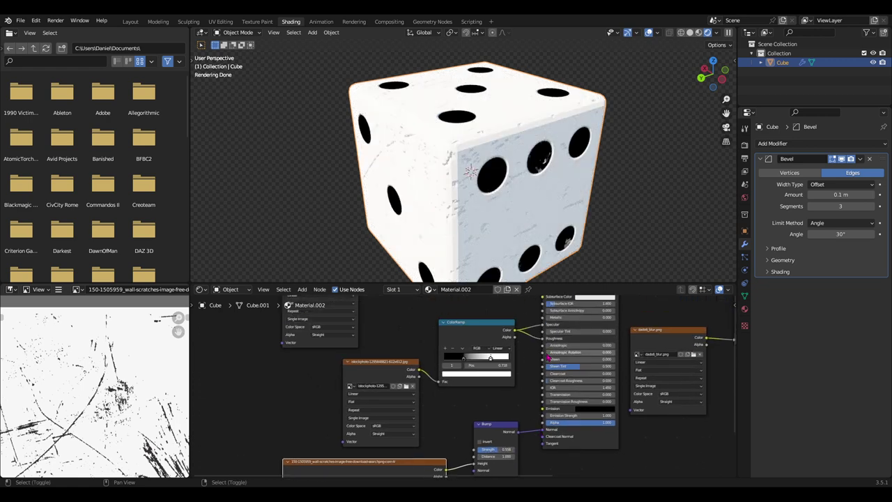
middle_click_drag(497, 198, 513, 172)
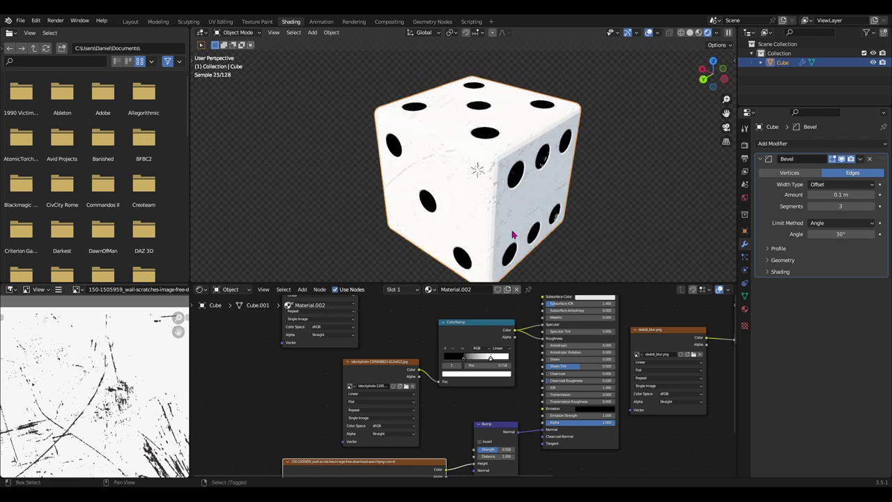
middle_click_drag(513, 212, 513, 218)
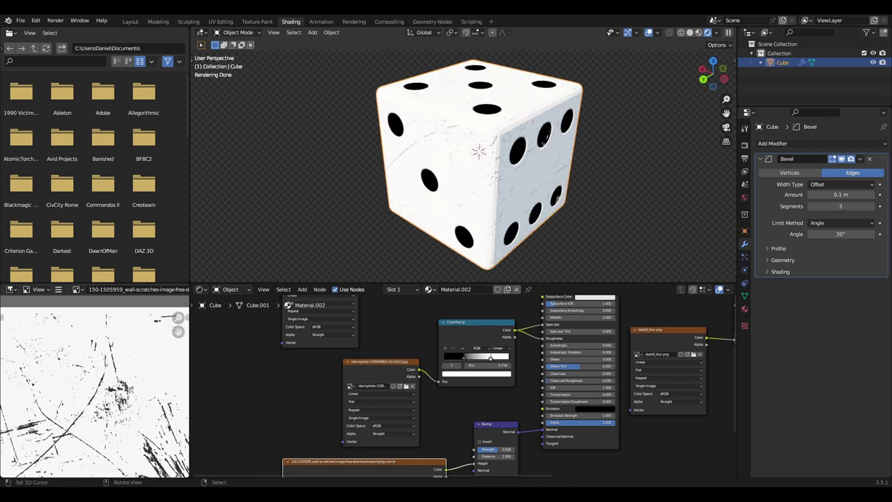